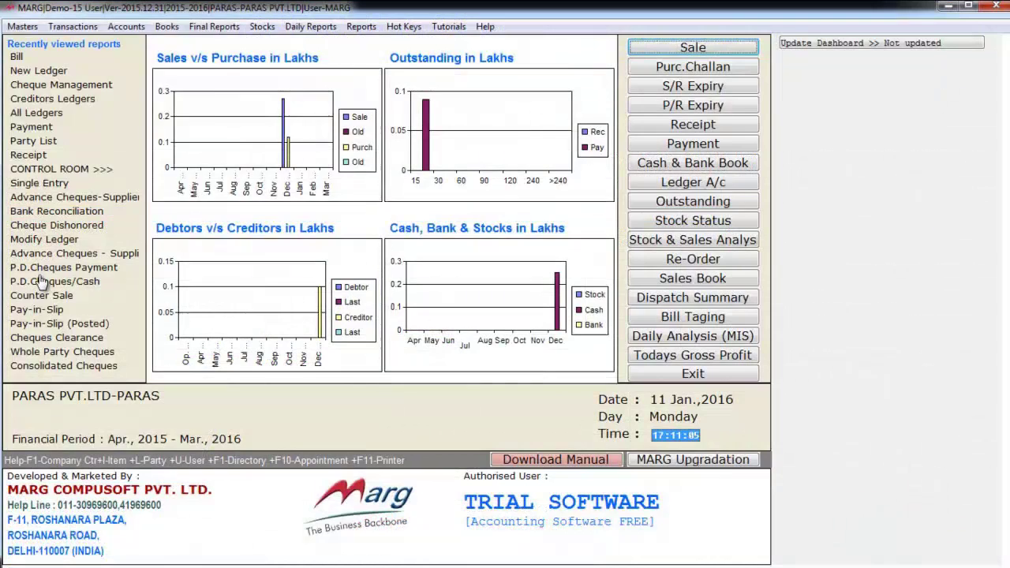
Step: Create and save a ledger named HDFC in the BANK ACCOUNTS group with On Account balancing and a 0.00 Dr opening balance
{"action": "key", "text": "alt+m"}
{"action": "key", "text": "Return"}
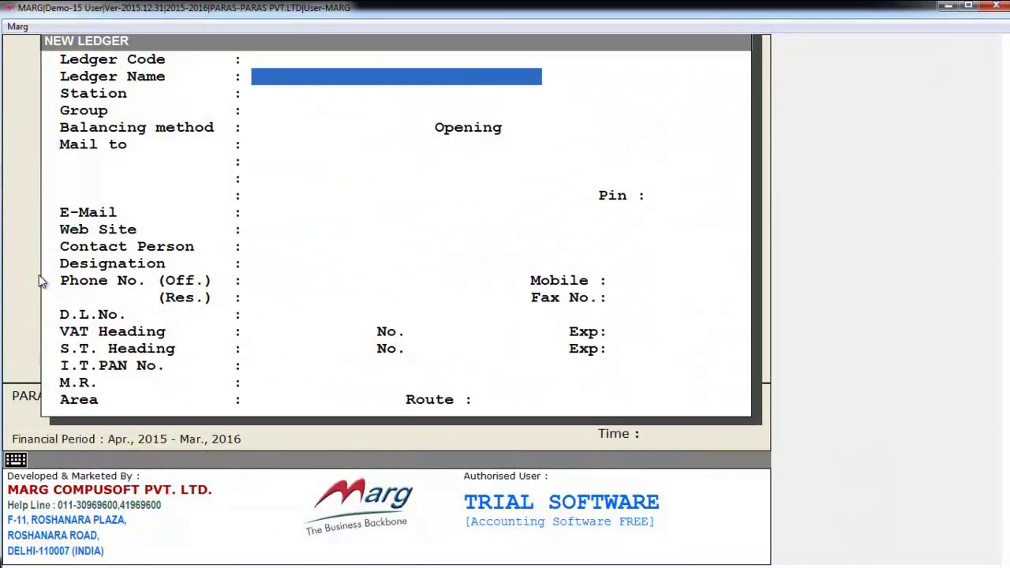
{"action": "type", "text": "HDFC"}
{"action": "key", "text": "Return"}
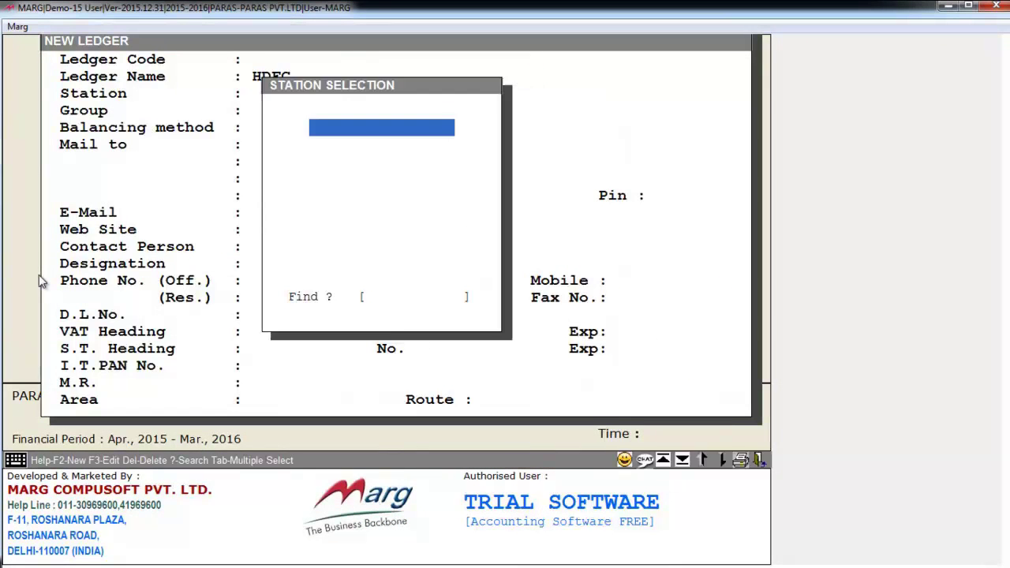
{"action": "key", "text": "Return"}
{"action": "key", "text": "Up"}
{"action": "key", "text": "Up"}
{"action": "key", "text": "Return"}
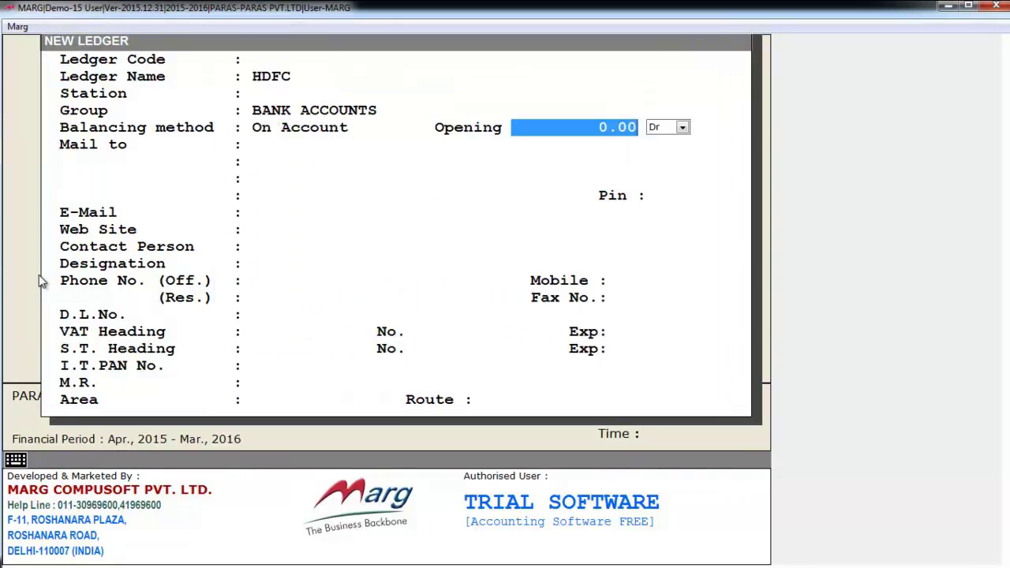
{"action": "key", "text": "Return"}
{"action": "key", "text": "Return"}
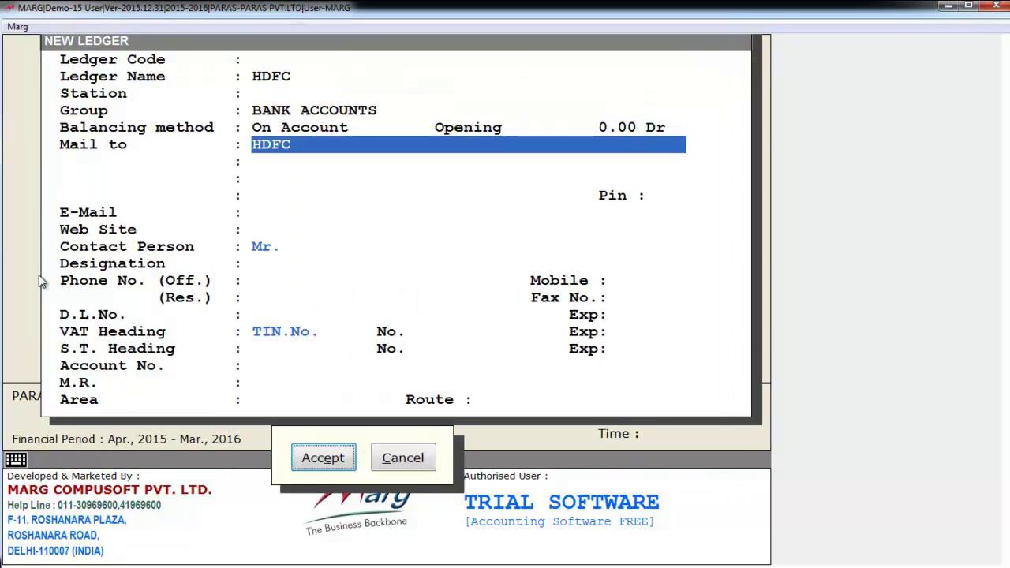
{"action": "key", "text": "Return"}
Step: Open Cheque Management and bring up the cheque book series window for adding a new cheque book
{"action": "key", "text": "alt+b"}
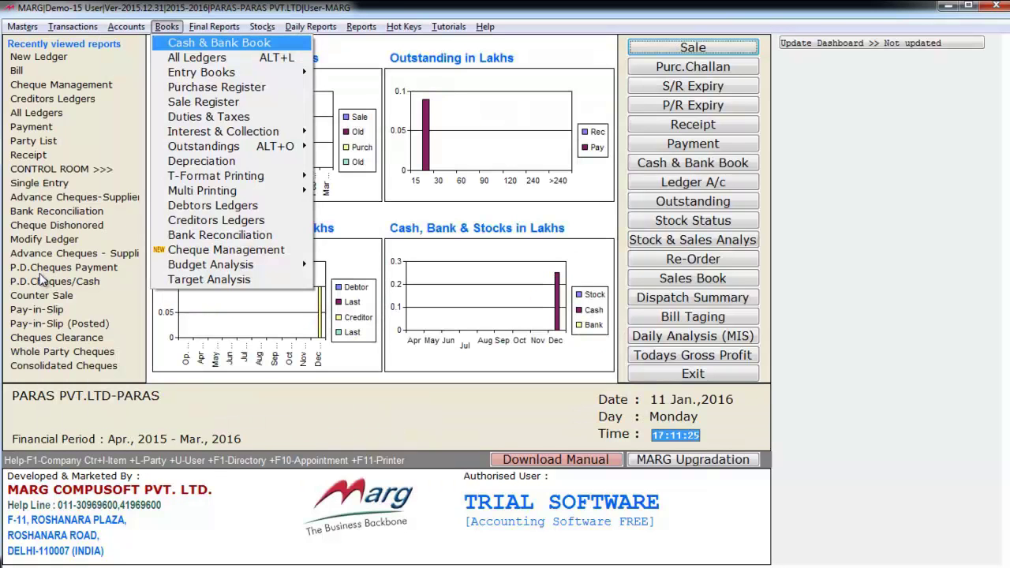
{"action": "key", "text": "Up"}
{"action": "key", "text": "Up"}
{"action": "key", "text": "Up"}
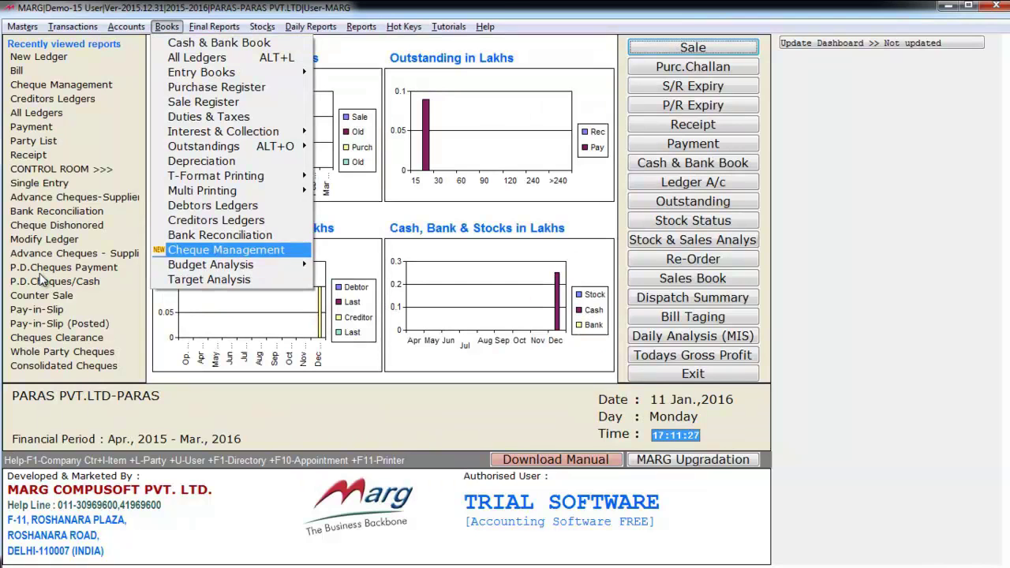
{"action": "key", "text": "Return"}
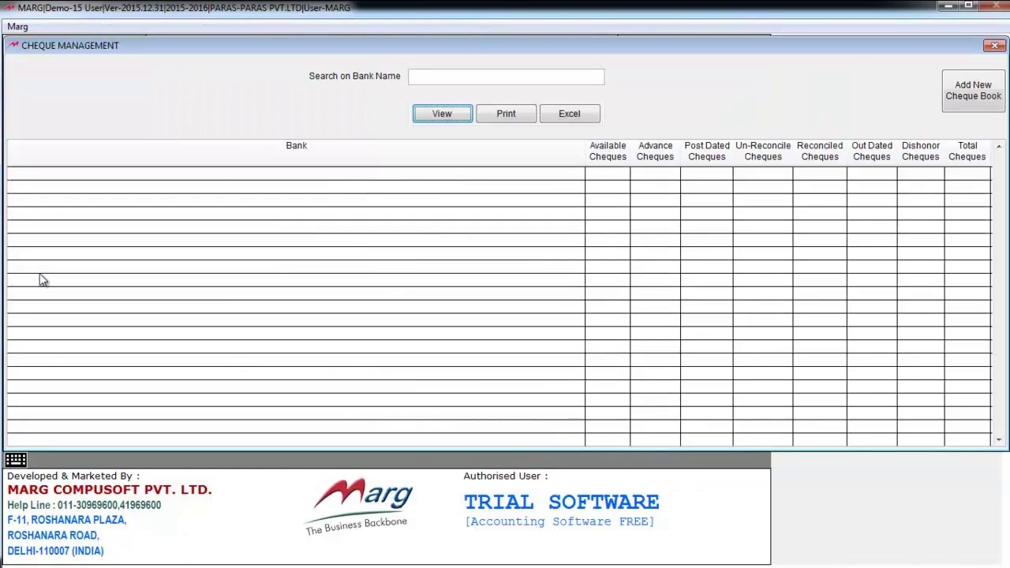
{"action": "left_click", "coordinate": [974, 95]}
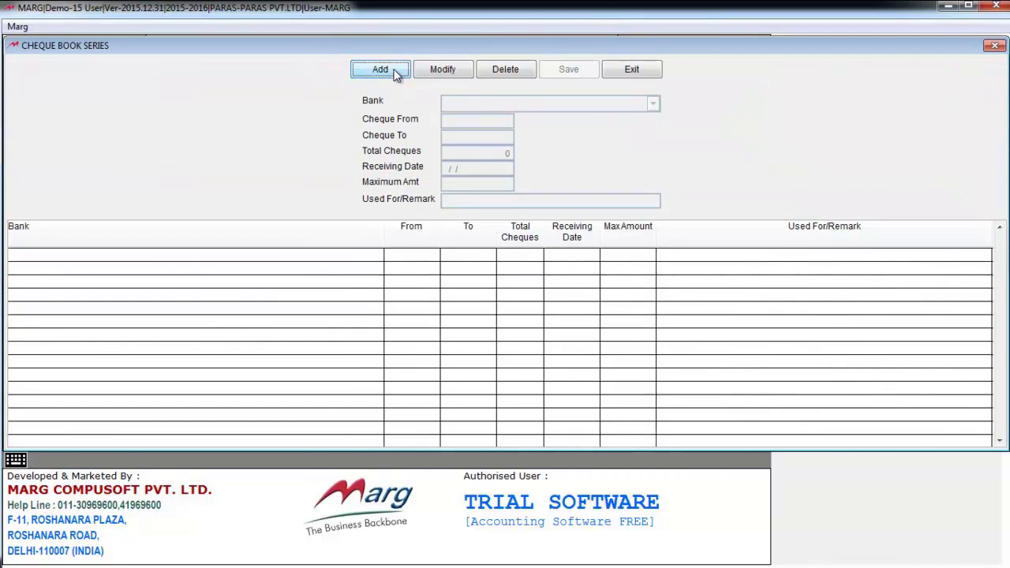
Step: Add a cheque book series for the HDFC bank covering cheques 300001 to 300050
{"action": "left_click", "coordinate": [378, 68]}
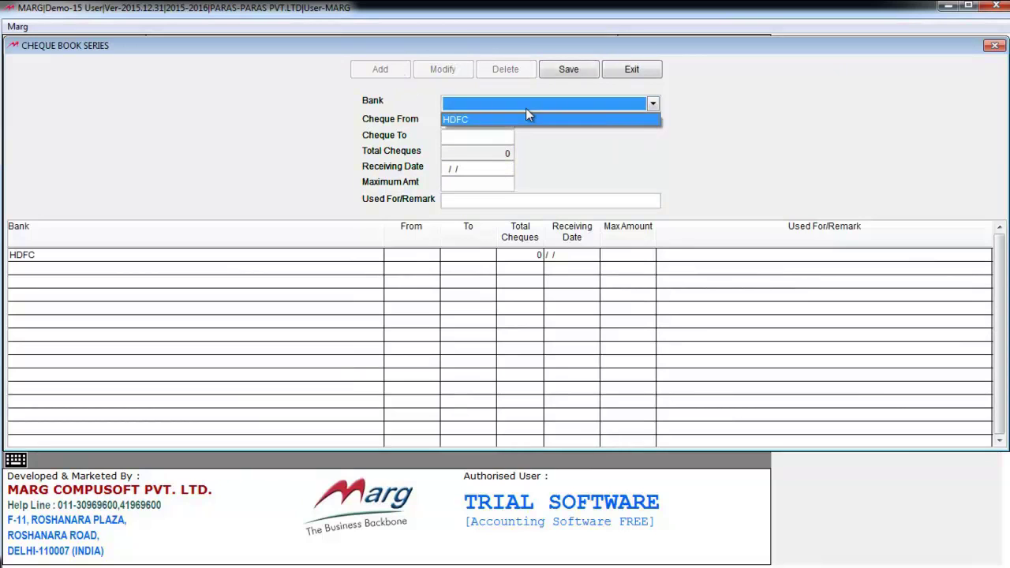
{"action": "key", "text": "Return"}
{"action": "key", "text": "Return"}
{"action": "type", "text": "300001"}
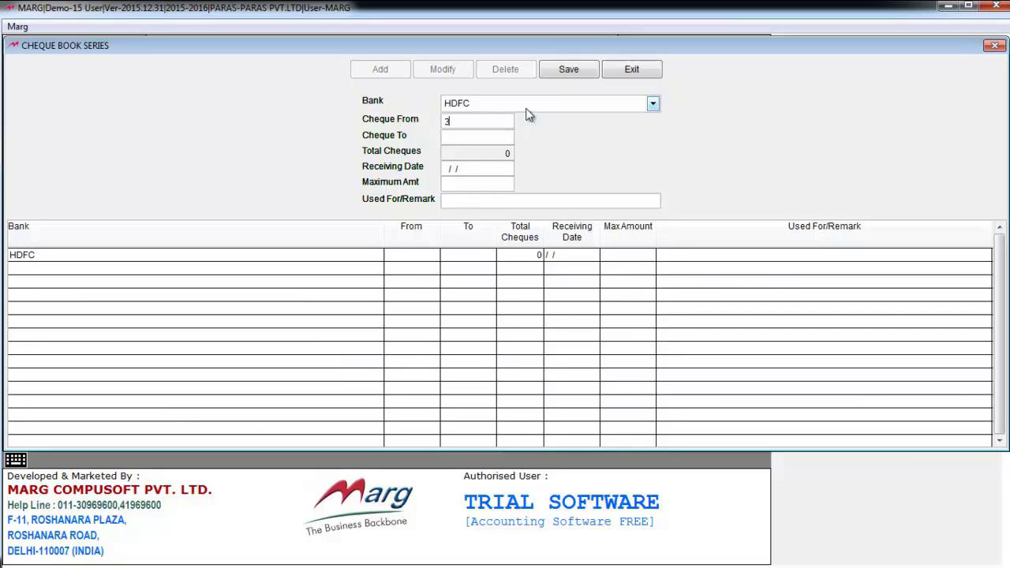
{"action": "key", "text": "Return"}
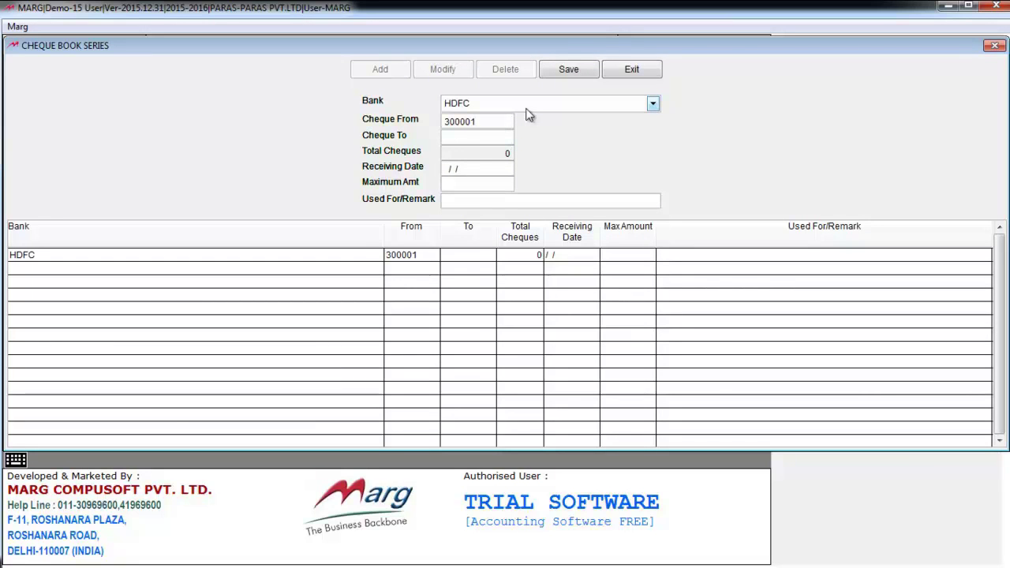
{"action": "type", "text": "3000"}
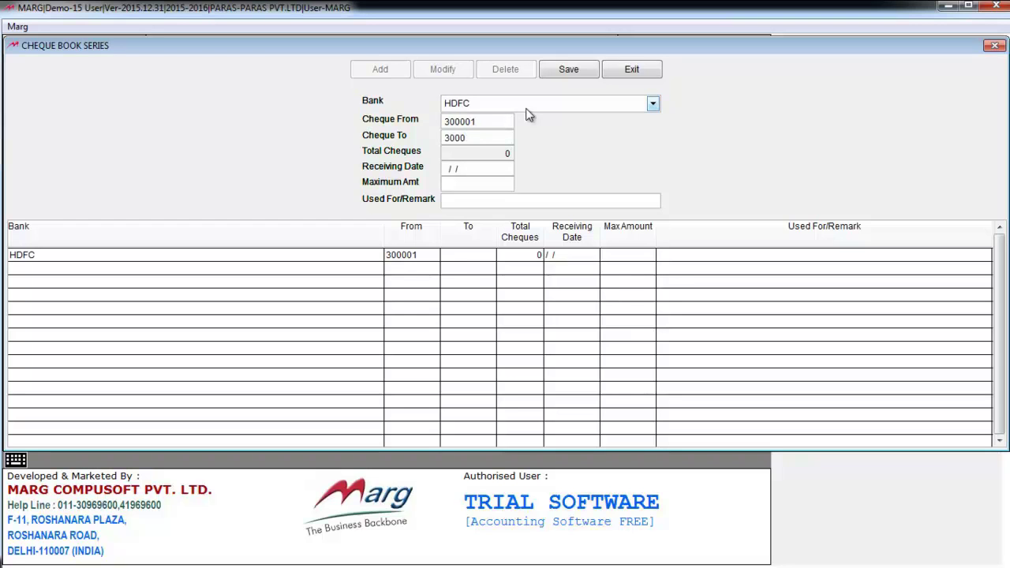
{"action": "type", "text": "50"}
Step: Set the series' receiving date to 11/01/2016, maximum amount to 30000 and remark to FOR PAYMENT TO SUPPLIERS, and save it
{"action": "type", "text": "110116"}
{"action": "key", "text": "Return"}
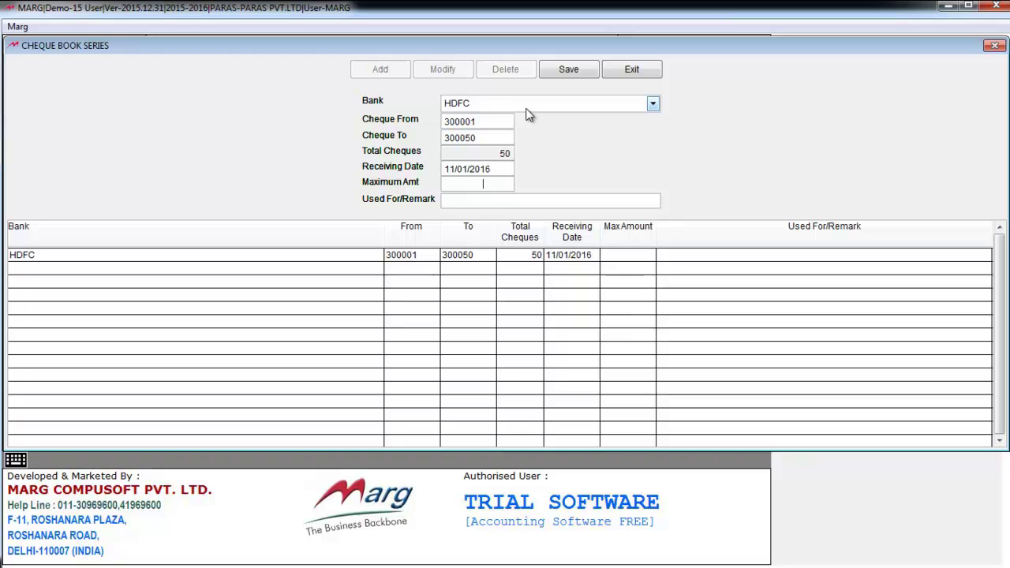
{"action": "type", "text": "30000"}
{"action": "key", "text": "Return"}
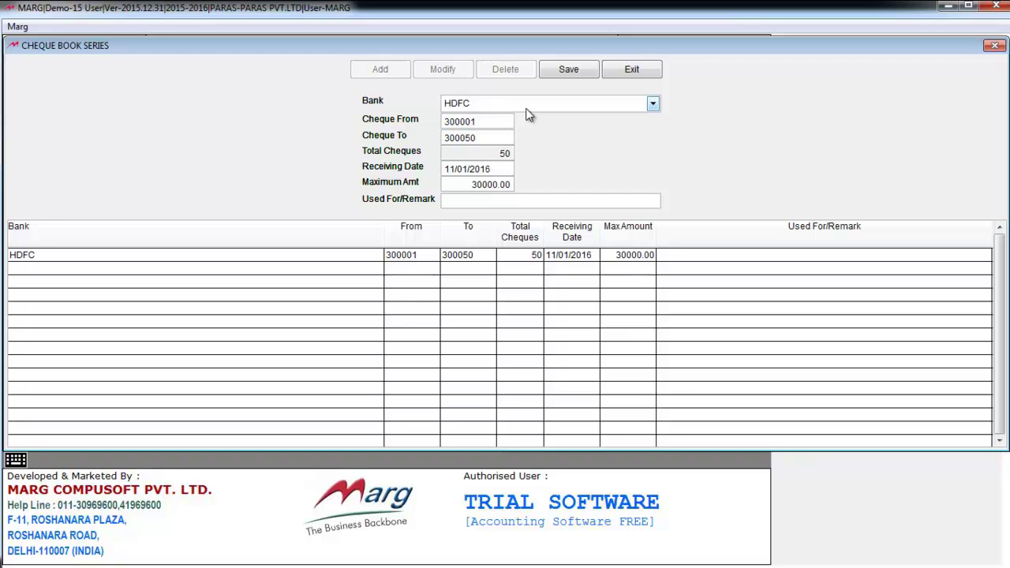
{"action": "type", "text": "FOR PAYMENT TO SUPPLIERS"}
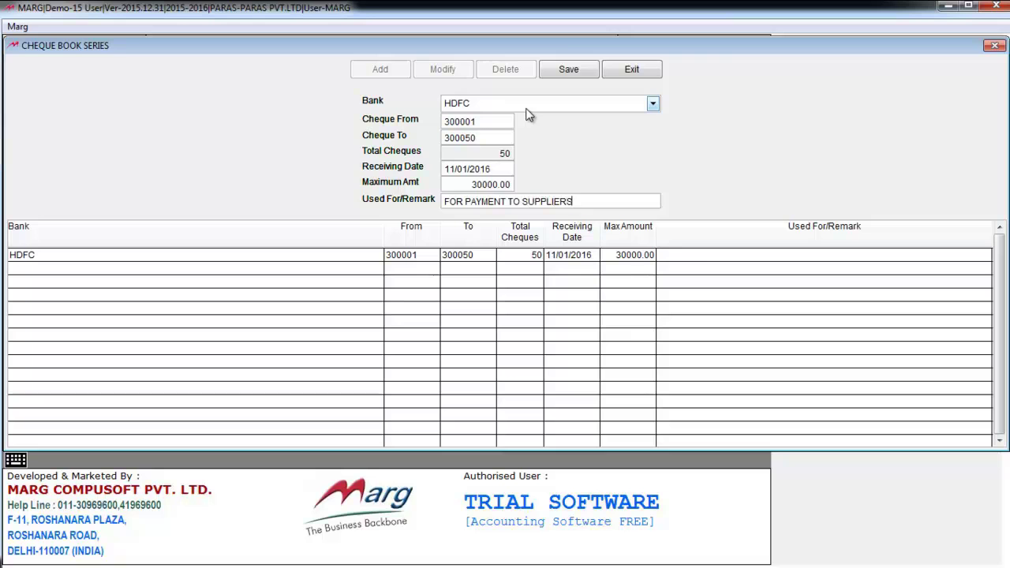
{"action": "key", "text": "Return"}
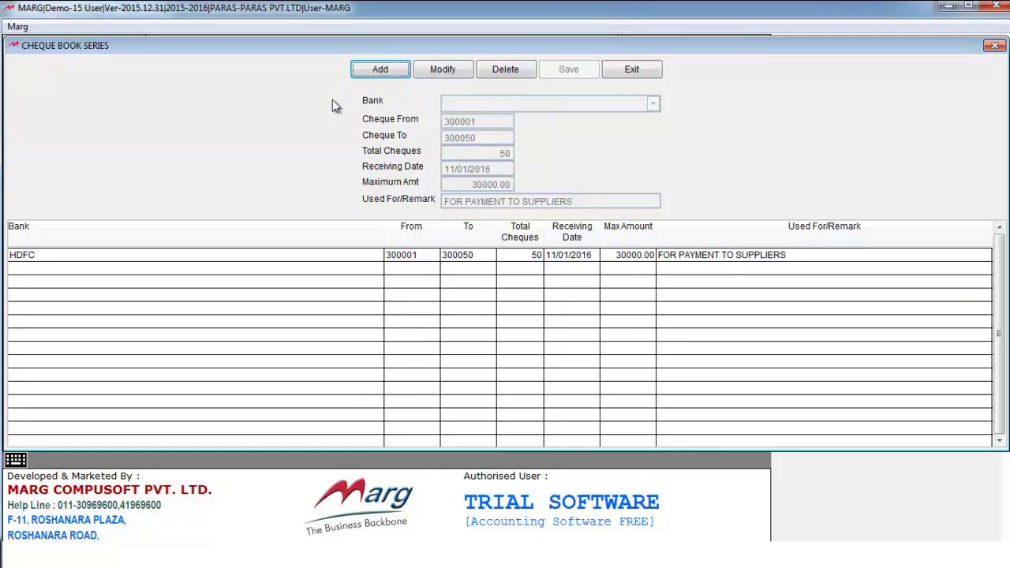
Step: Add a second HDFC cheque book series covering cheques 100001 to 100050
{"action": "left_click", "coordinate": [388, 68]}
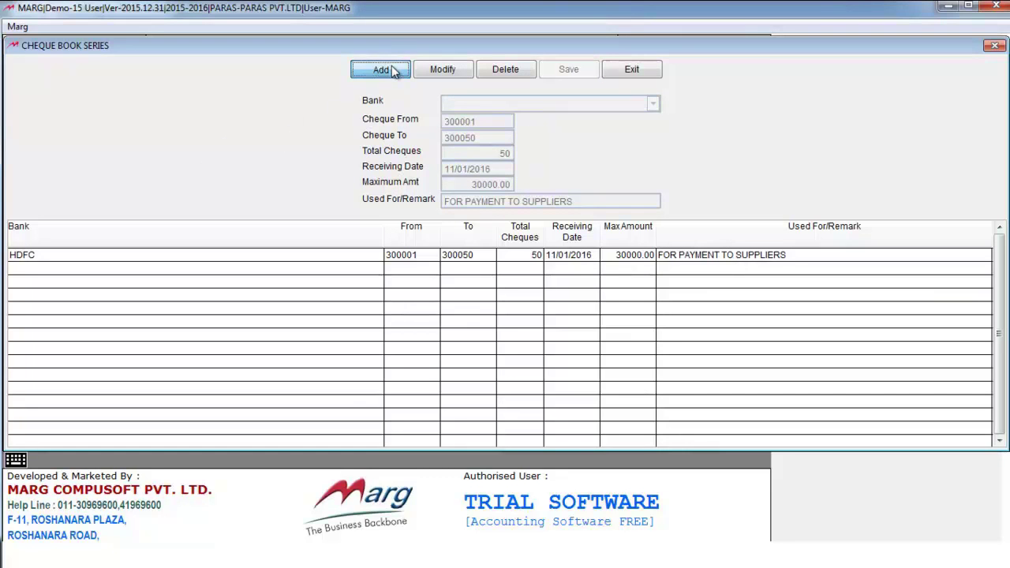
{"action": "left_click", "coordinate": [512, 104]}
{"action": "left_click", "coordinate": [507, 127]}
{"action": "left_click", "coordinate": [472, 120]}
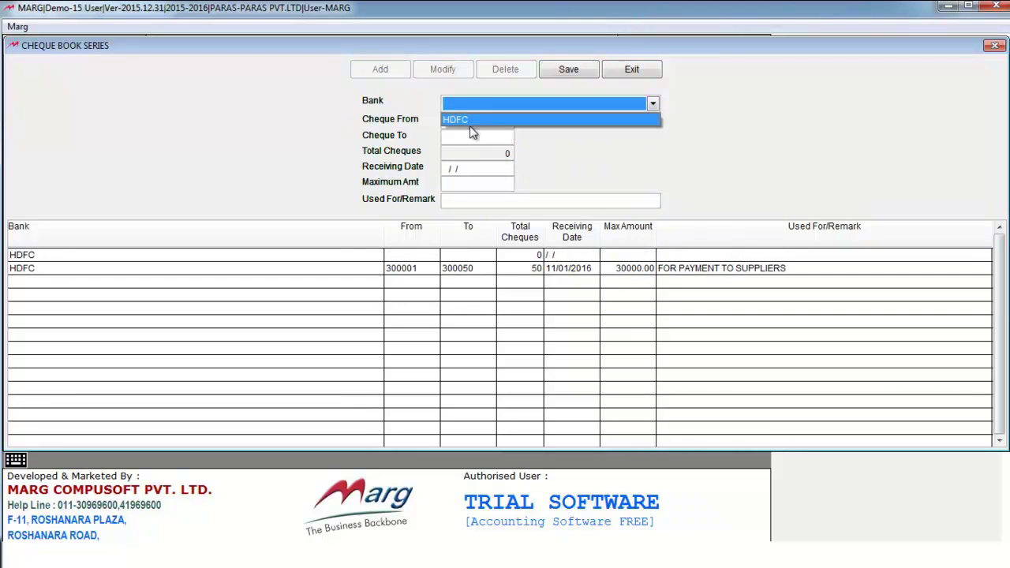
{"action": "left_click", "coordinate": [469, 120]}
{"action": "type", "text": "100001"}
{"action": "key", "text": "Return"}
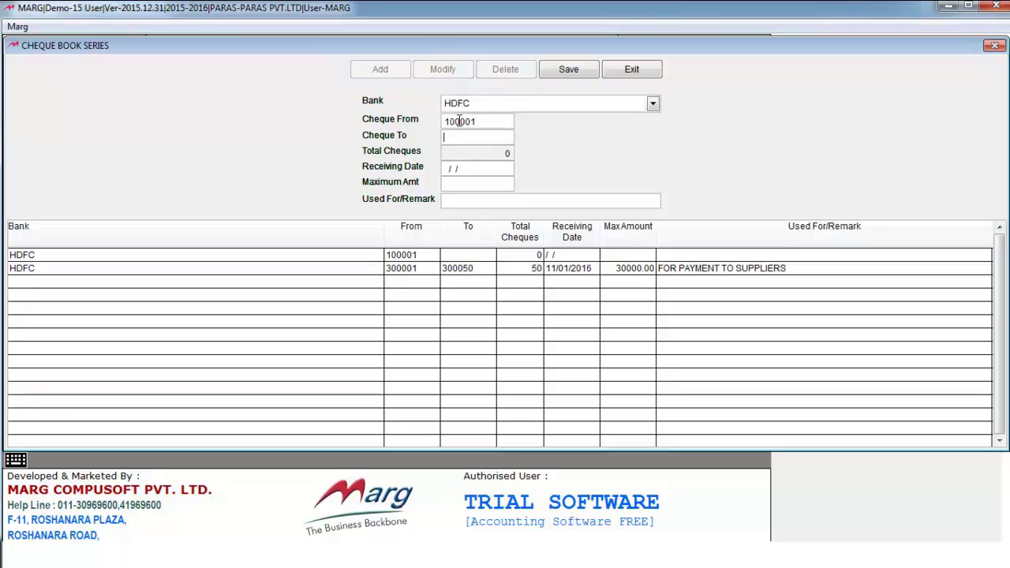
{"action": "type", "text": "100050"}
{"action": "key", "text": "Return"}
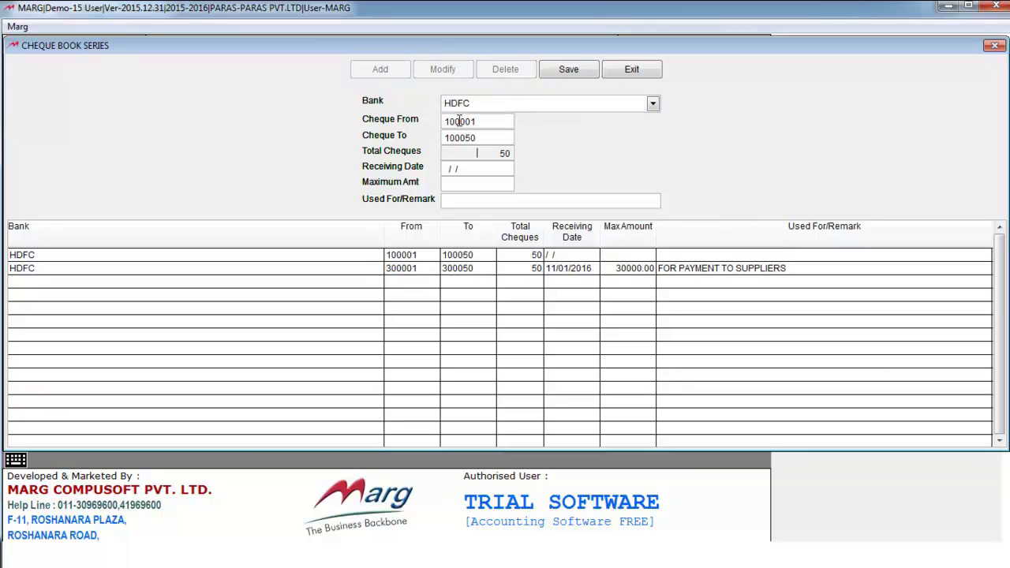
Step: Complete the second series with receiving date 11/01/2016, maximum amount 2500 and remark FOR ELECTRICIY, save it and leave the series window
{"action": "type", "text": "11/01/2016"}
{"action": "key", "text": "Return"}
{"action": "type", "text": "2500"}
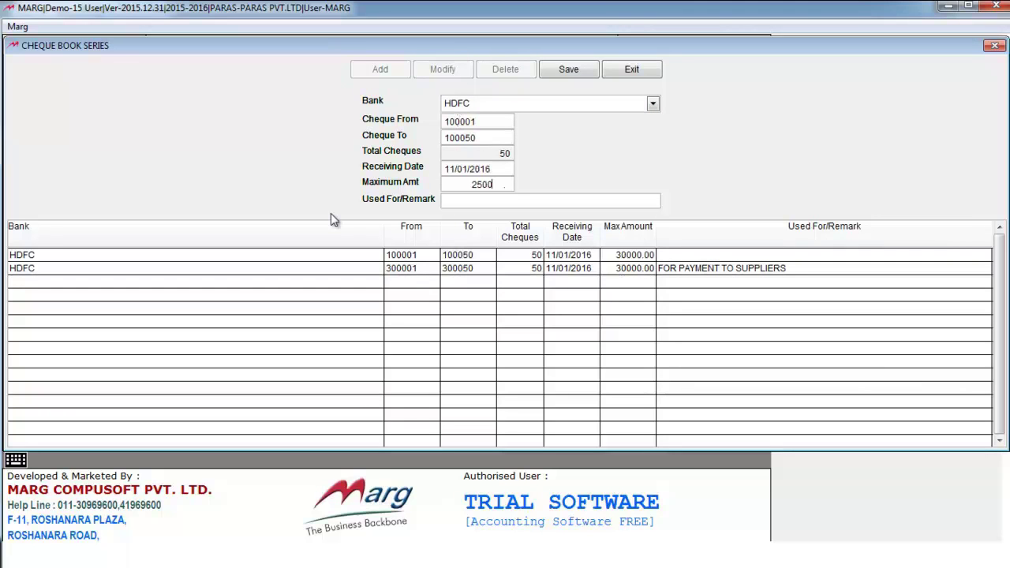
{"action": "key", "text": "Return"}
{"action": "type", "text": "FOR ELECTRICI"}
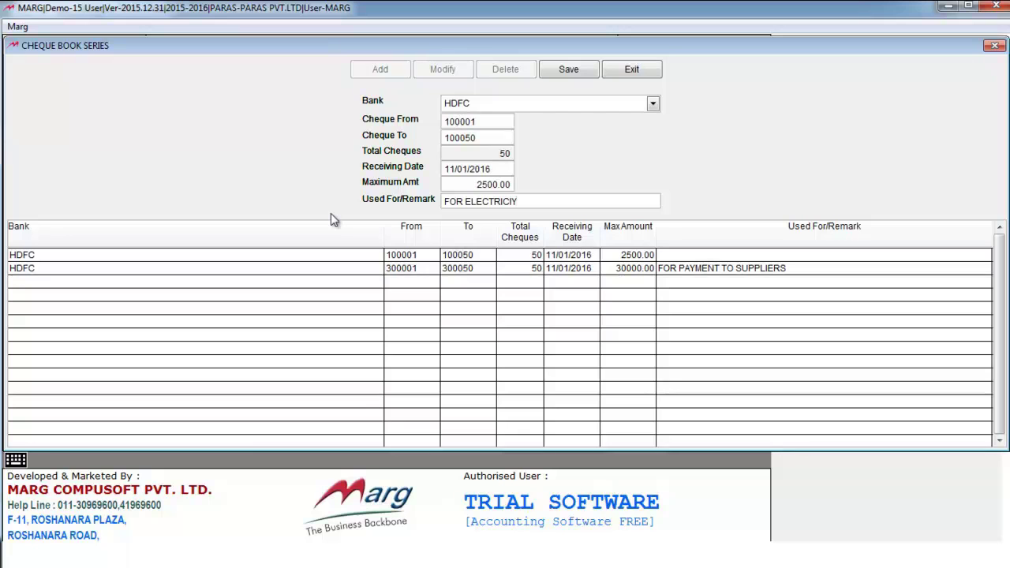
{"action": "type", "text": "Y"}
{"action": "key", "text": "Return"}
{"action": "key", "text": "Escape"}
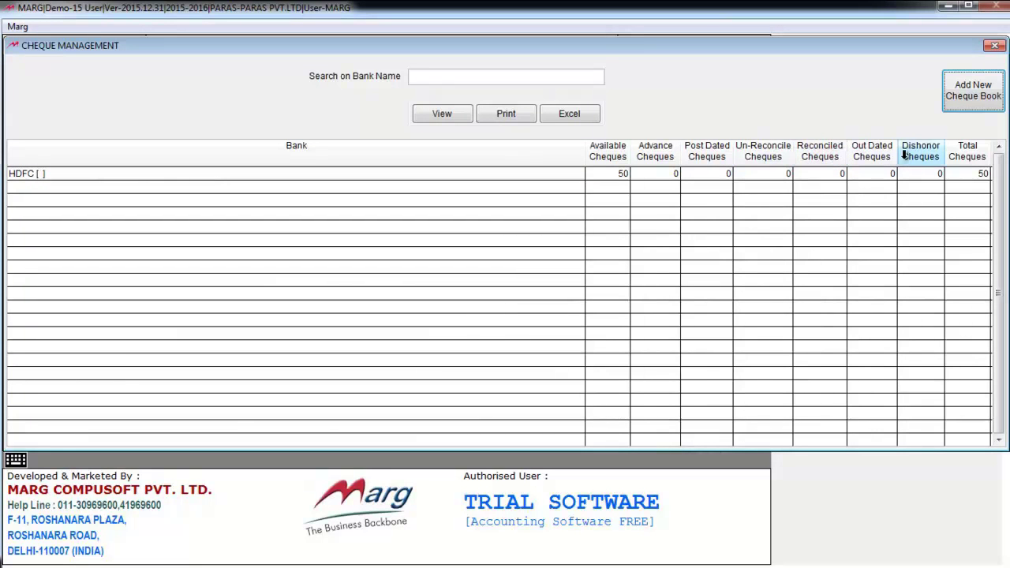
Step: Move the Post Dated column after Out Dated and the Reconciled column directly after Available Cheques, and close Cheque Management
{"action": "left_click_drag", "start_coordinate": [707, 154], "coordinate": [856, 156]}
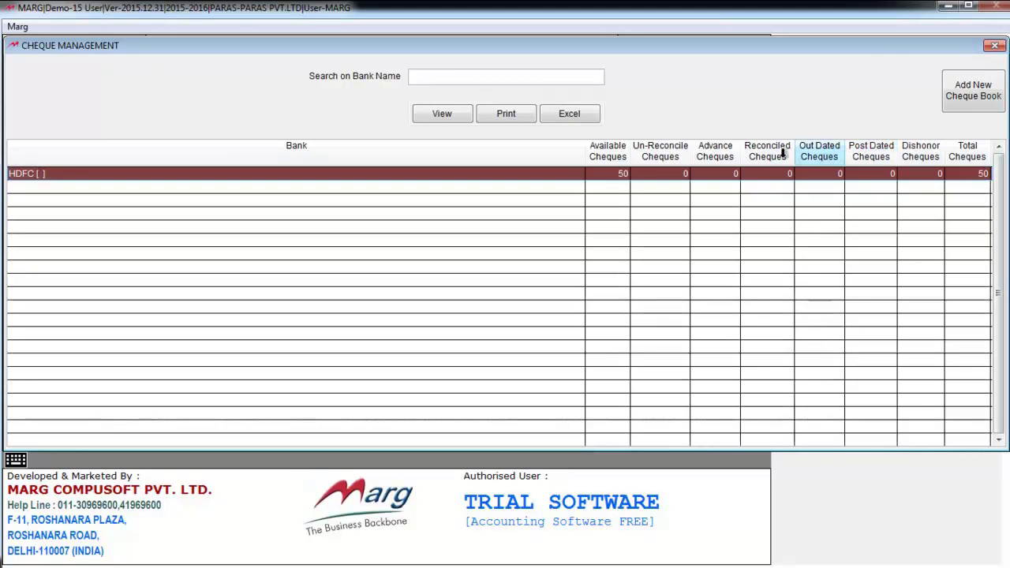
{"action": "left_click_drag", "start_coordinate": [746, 155], "coordinate": [671, 155]}
{"action": "key", "text": "Escape"}
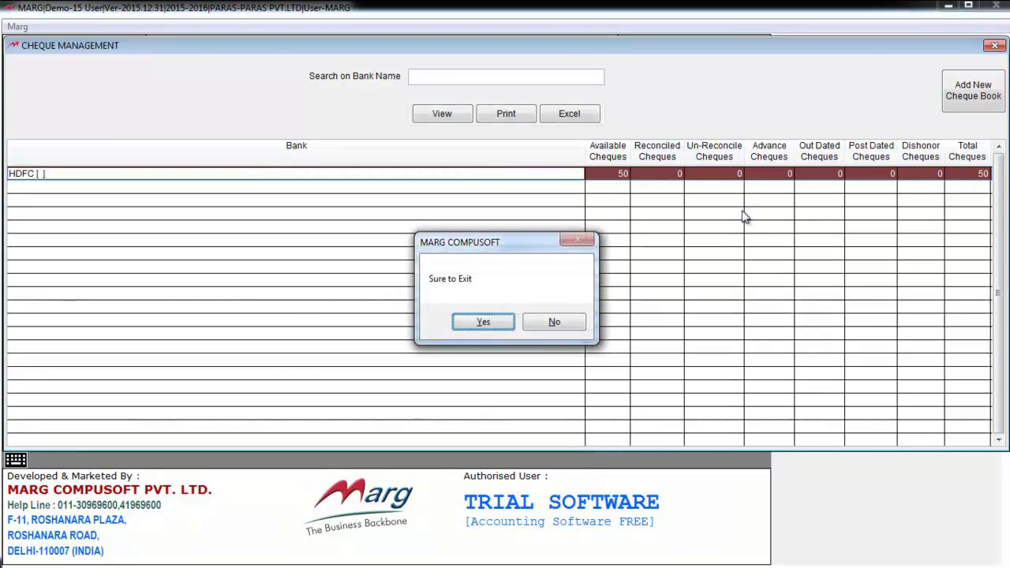
{"action": "key", "text": "Return"}
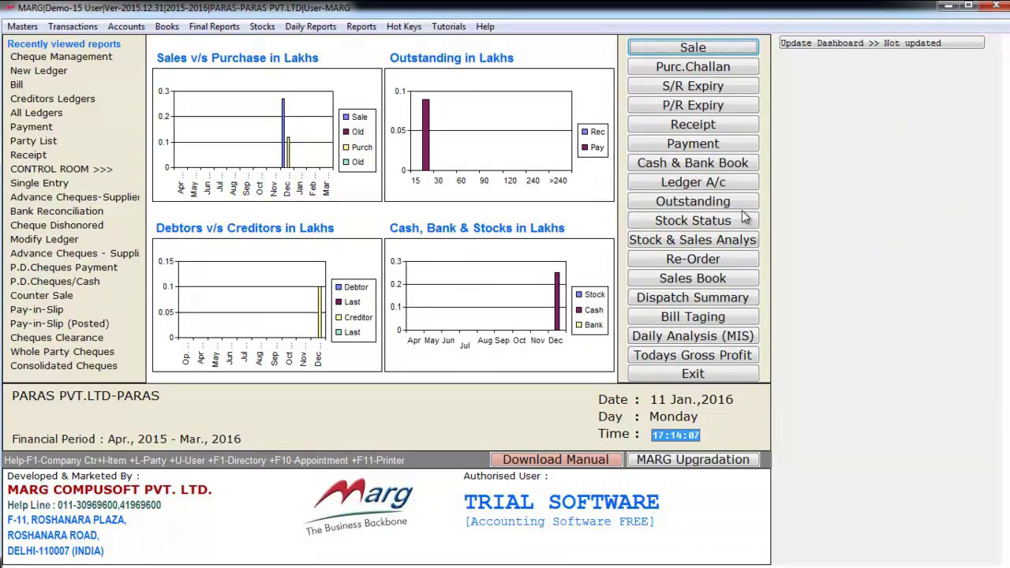
Step: Start a new payment voucher dated 08/06/2015
{"action": "key", "text": "alt+a"}
{"action": "key", "text": "Right"}
{"action": "key", "text": "Down"}
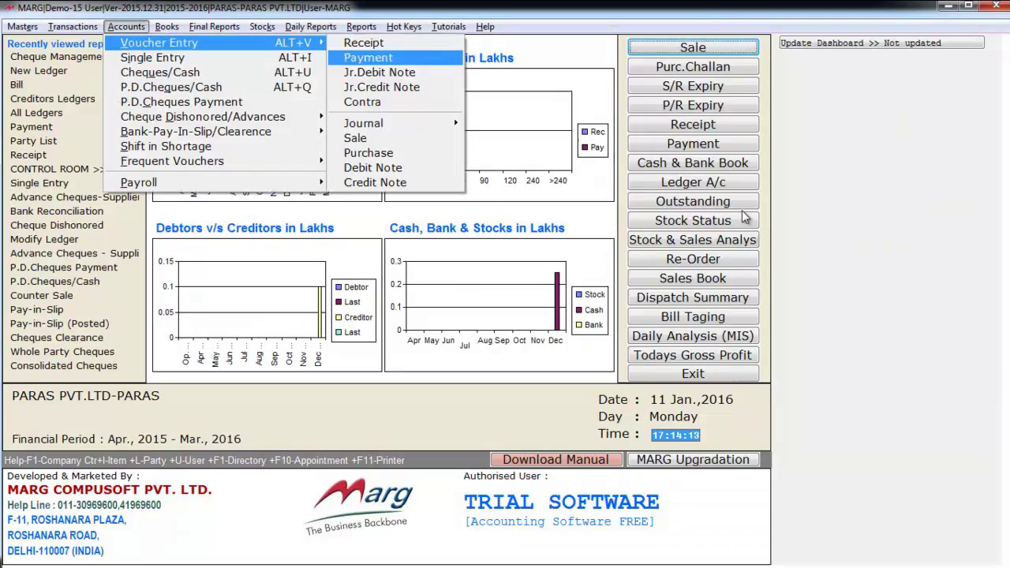
{"action": "key", "text": "Return"}
{"action": "type", "text": "08"}
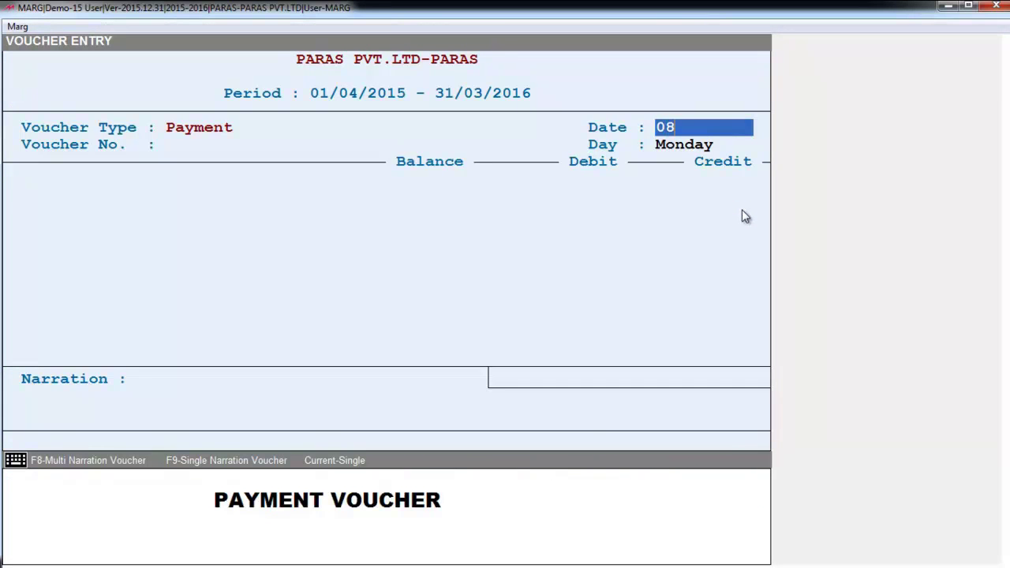
{"action": "type", "text": "/06/201"}
{"action": "type", "text": "5"}
{"action": "key", "text": "Return"}
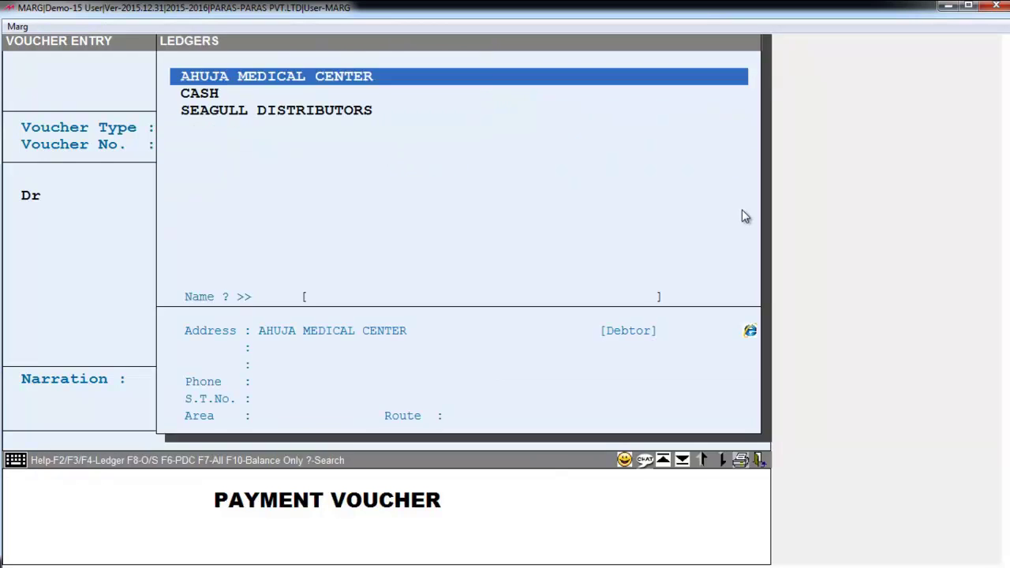
Step: Debit SEAGULL DISTRIBUTORS with 2000.00 in the payment voucher
{"action": "key", "text": "Down"}
{"action": "key", "text": "Down"}
{"action": "key", "text": "Return"}
{"action": "type", "text": "2"}
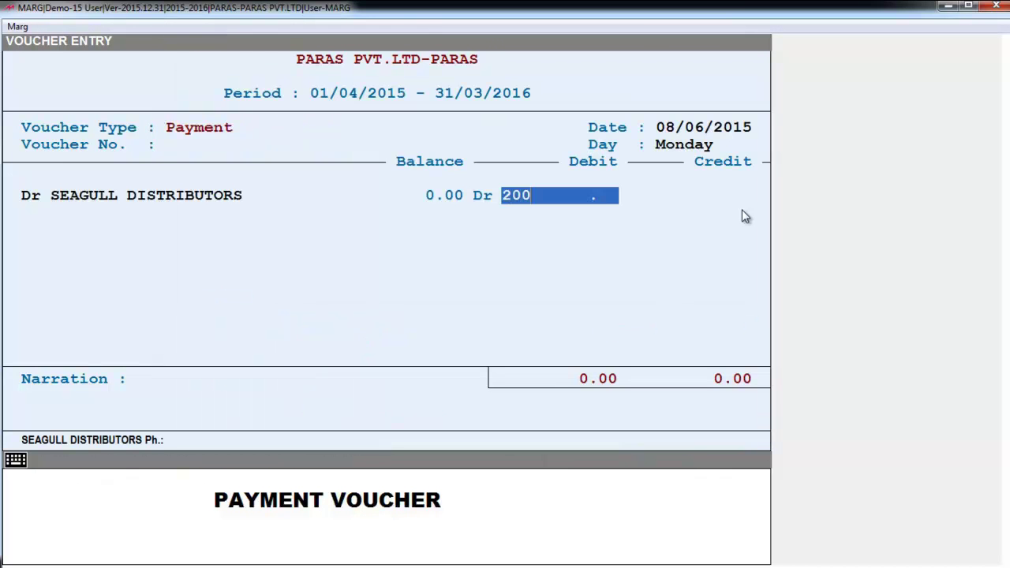
{"action": "type", "text": "0"}
{"action": "key", "text": "Return"}
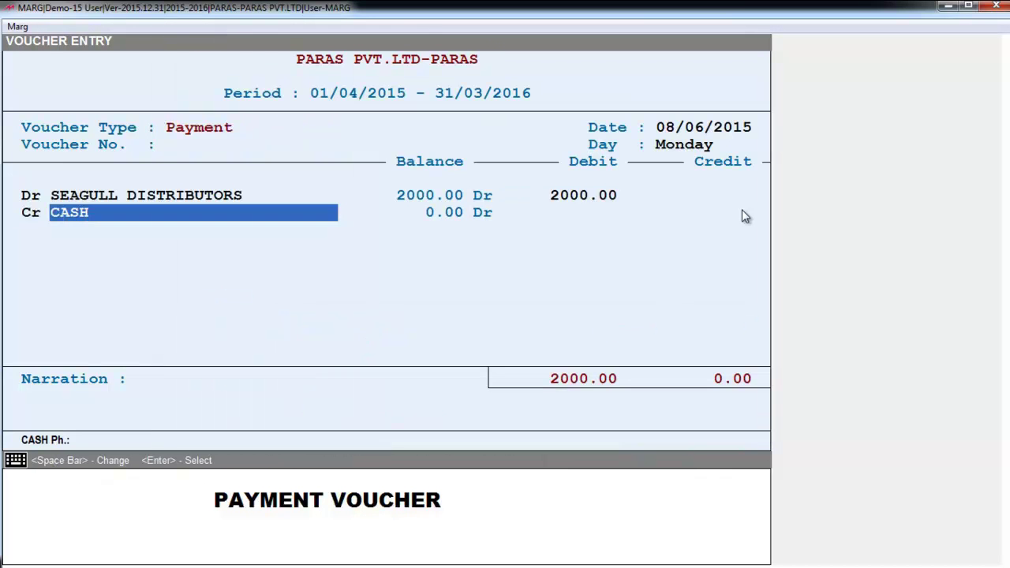
Step: Credit the HDFC ledger with 2000.00 in the payment voucher
{"action": "key", "text": "space"}
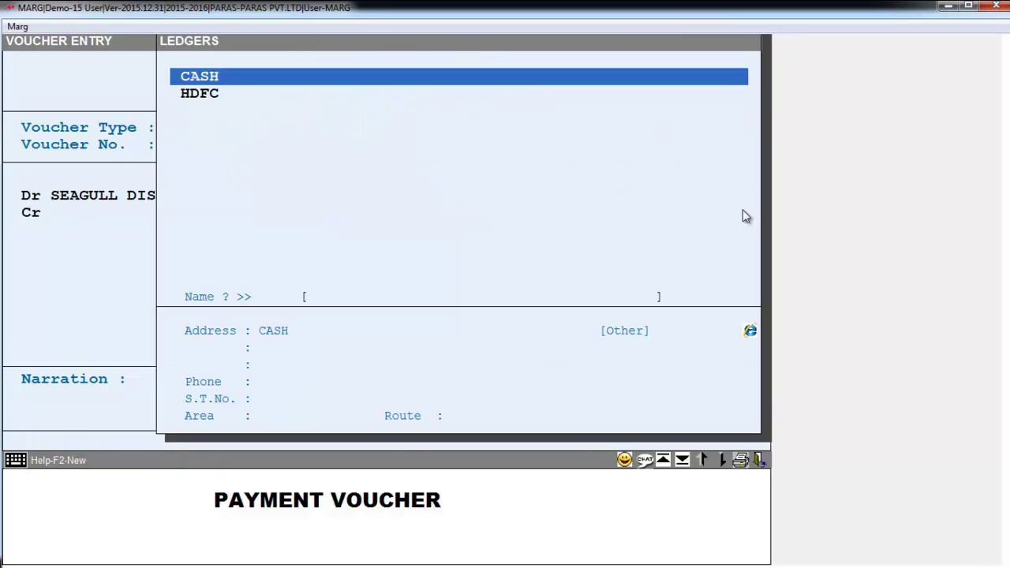
{"action": "key", "text": "Down"}
{"action": "key", "text": "Return"}
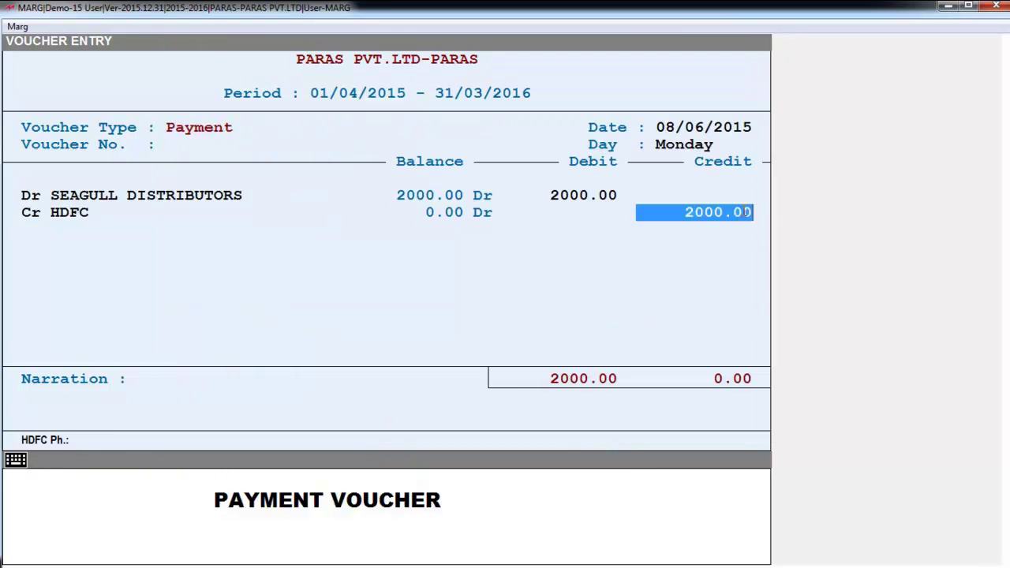
{"action": "key", "text": "Return"}
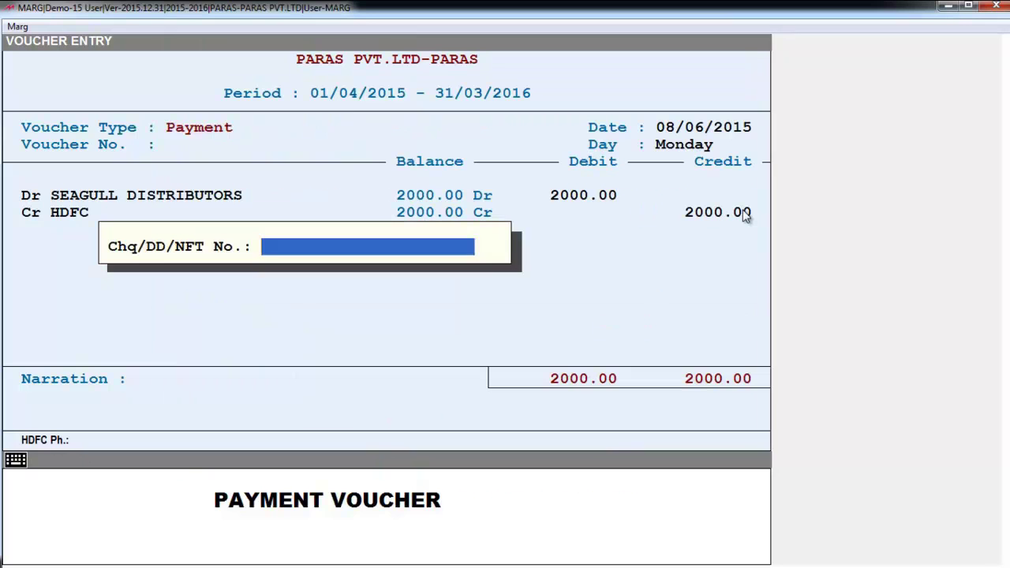
Step: Enter cheque number 100001 for the payment, accept the narration and save the voucher
{"action": "type", "text": "100001"}
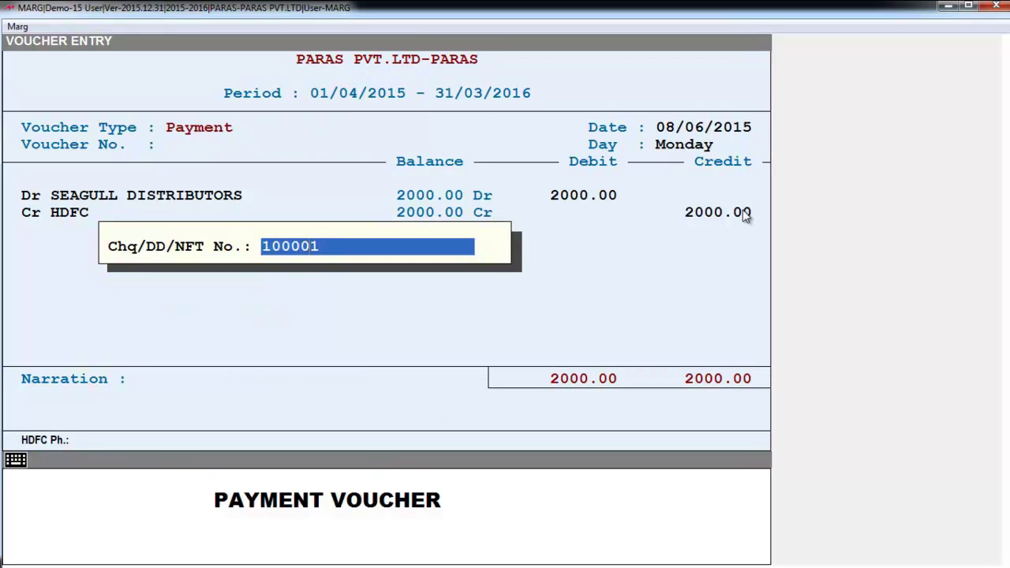
{"action": "key", "text": "Return"}
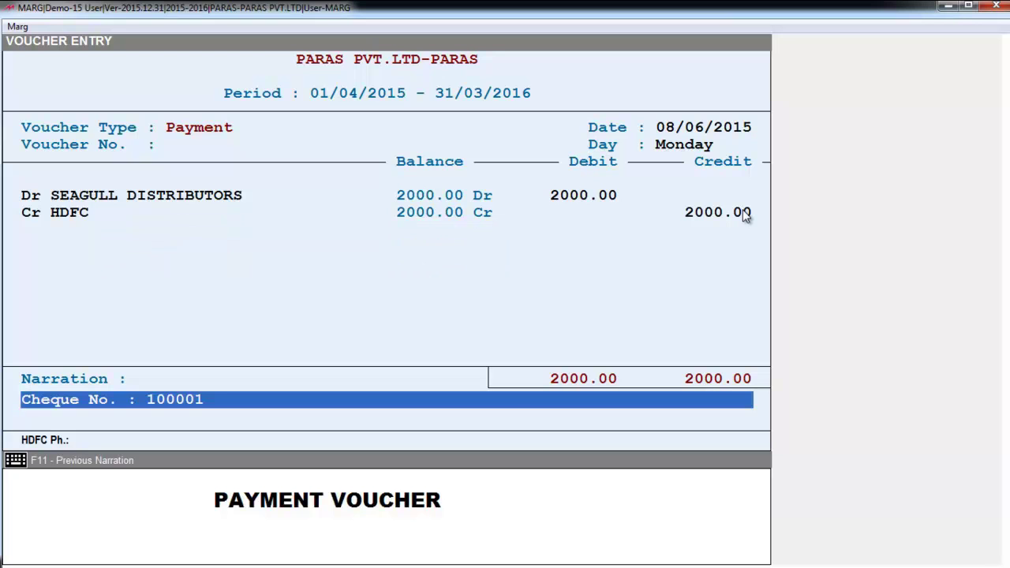
{"action": "key", "text": "Return"}
{"action": "key", "text": "Return"}
{"action": "key", "text": "Return"}
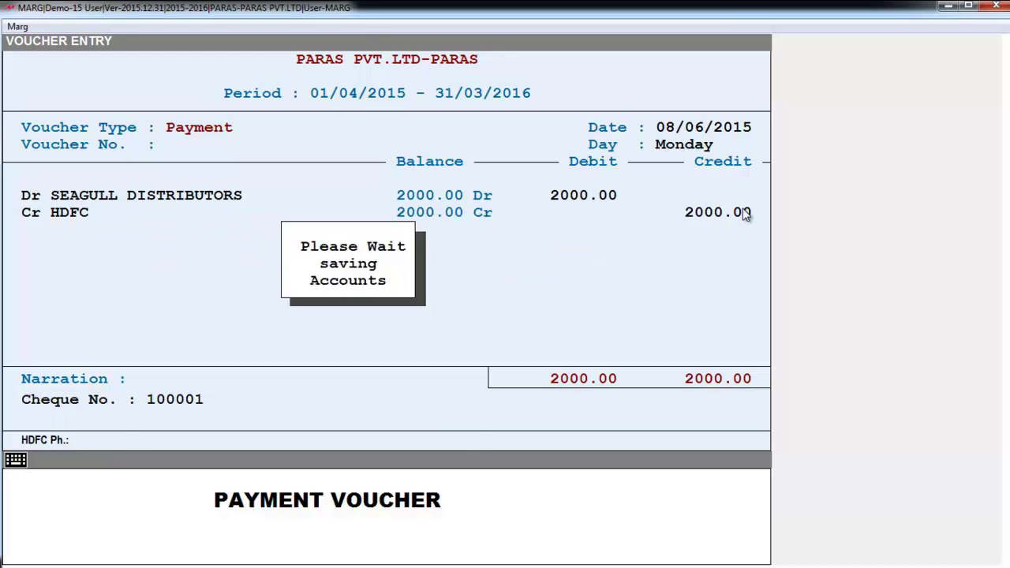
Step: Date the new payment voucher 10/04/2015
{"action": "type", "text": "08"}
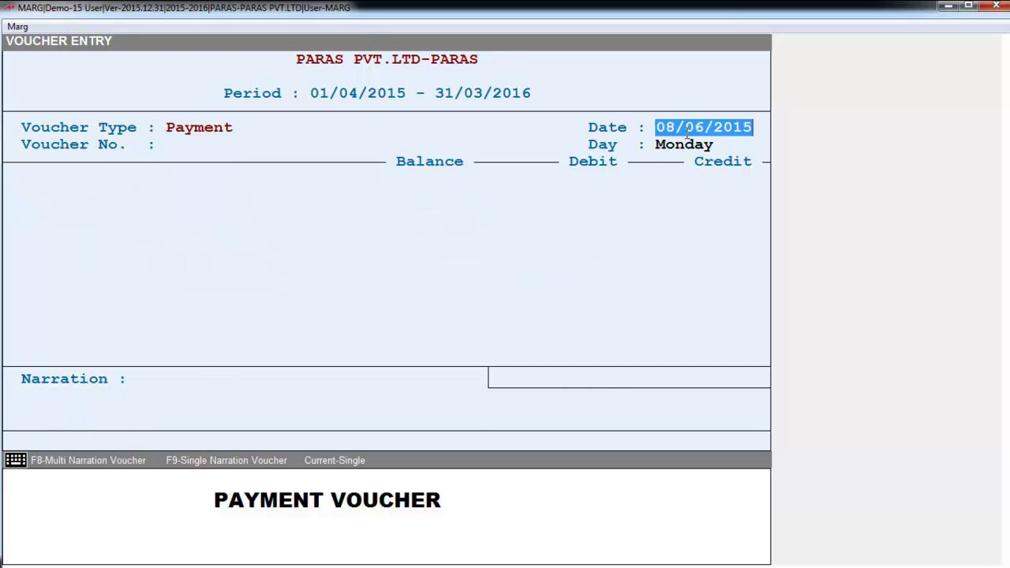
{"action": "type", "text": "10"}
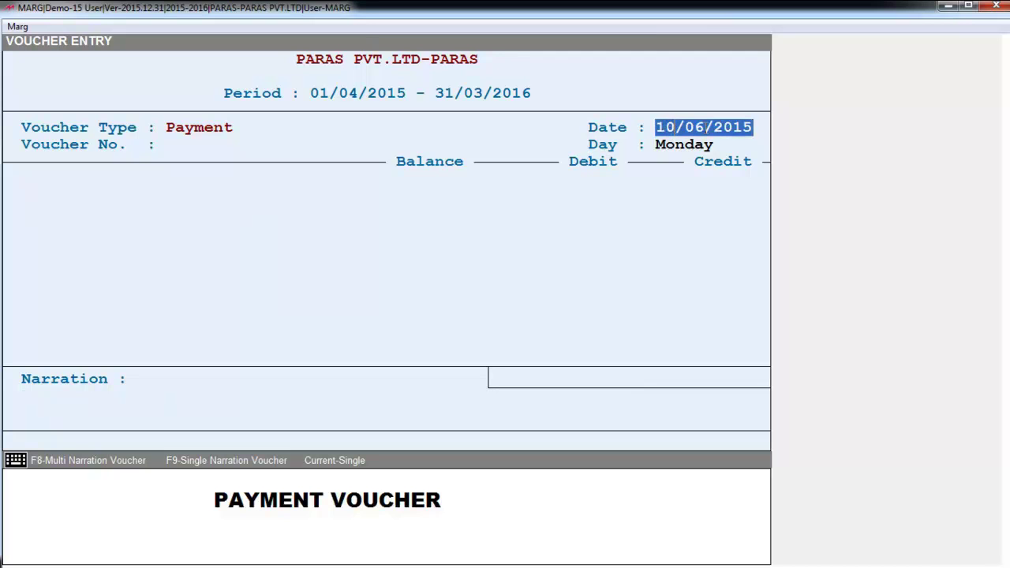
{"action": "type", "text": "06"}
{"action": "key", "text": "Return"}
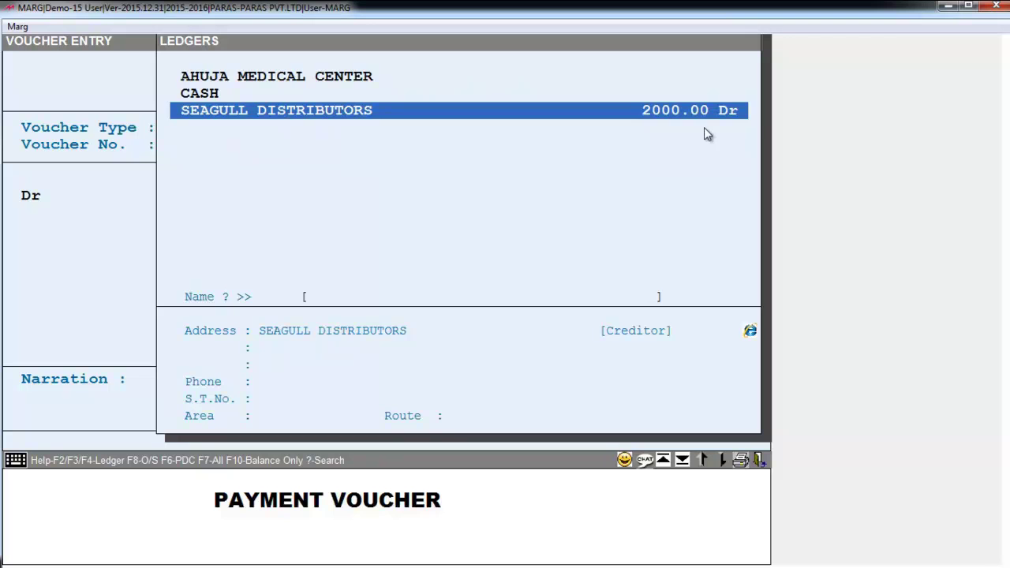
Step: Debit AHUJA MEDICAL CENTER with 1200.00 in the payment voucher
{"action": "key", "text": "Up"}
{"action": "key", "text": "Up"}
{"action": "key", "text": "Return"}
{"action": "type", "text": "1200"}
{"action": "key", "text": "Return"}
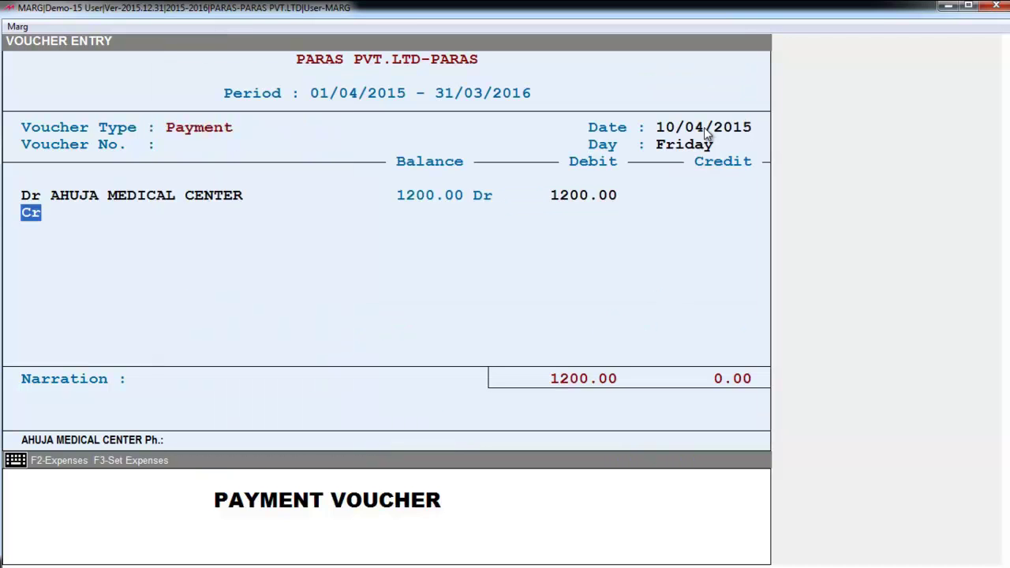
Step: Credit the HDFC ledger with 1200.00 against the AHUJA MEDICAL CENTER payment
{"action": "key", "text": "Return"}
{"action": "key", "text": "space"}
{"action": "key", "text": "Down"}
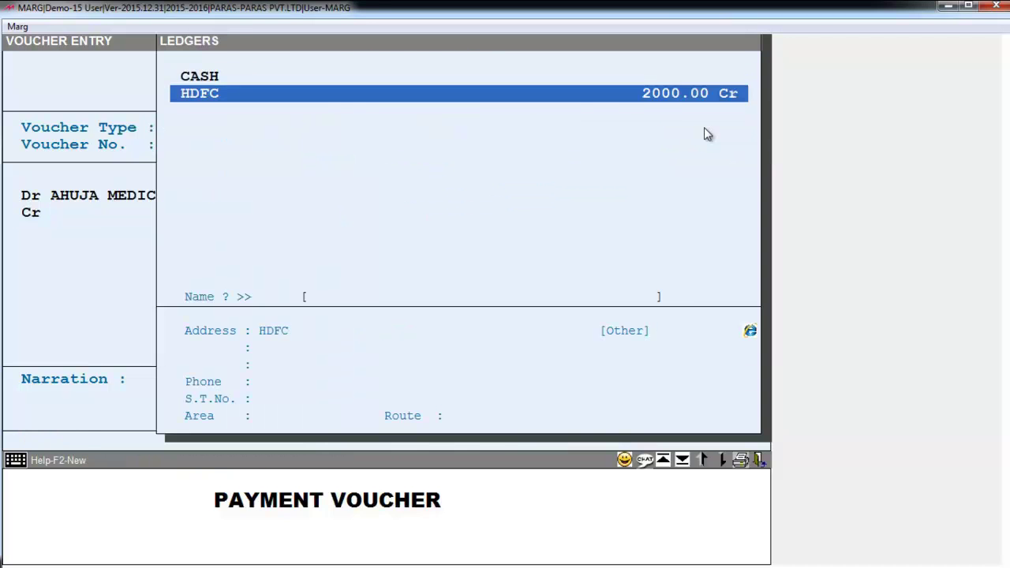
{"action": "key", "text": "Return"}
{"action": "key", "text": "Return"}
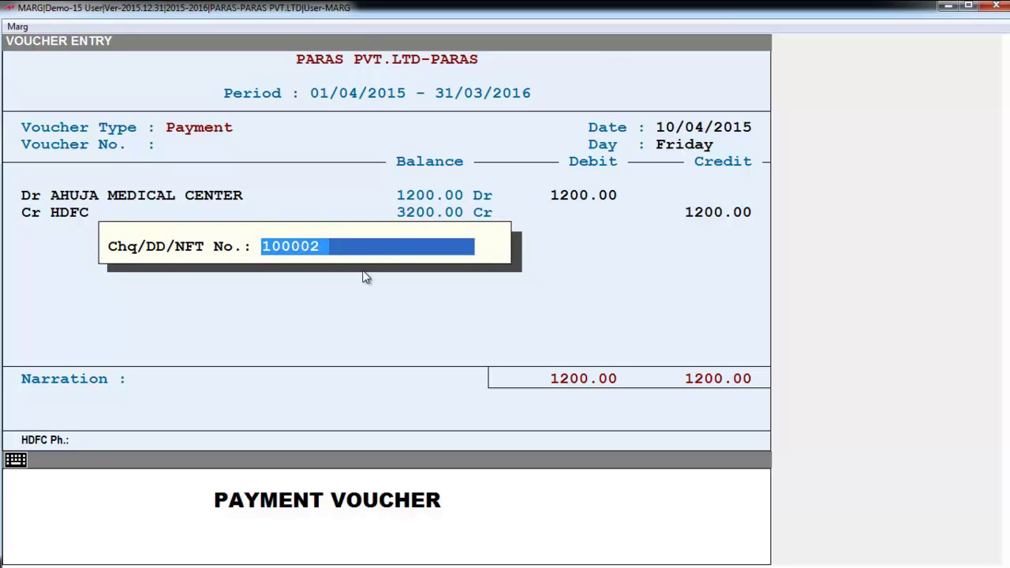
Step: Change the payment's cheque number to 100003, save the voucher and leave voucher entry
{"action": "key", "text": "BackSpace"}
{"action": "type", "text": "3"}
{"action": "key", "text": "Return"}
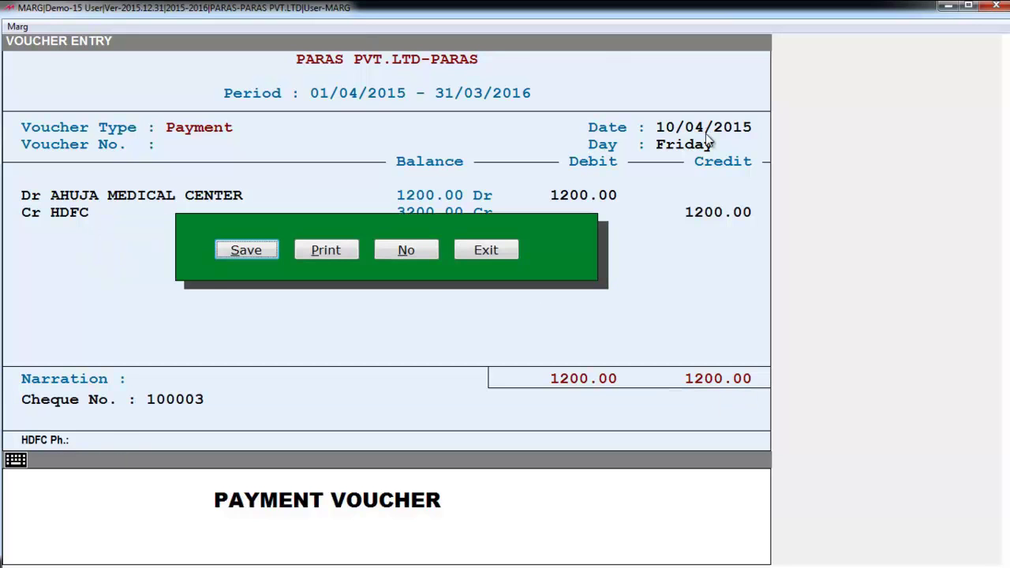
{"action": "key", "text": "Return"}
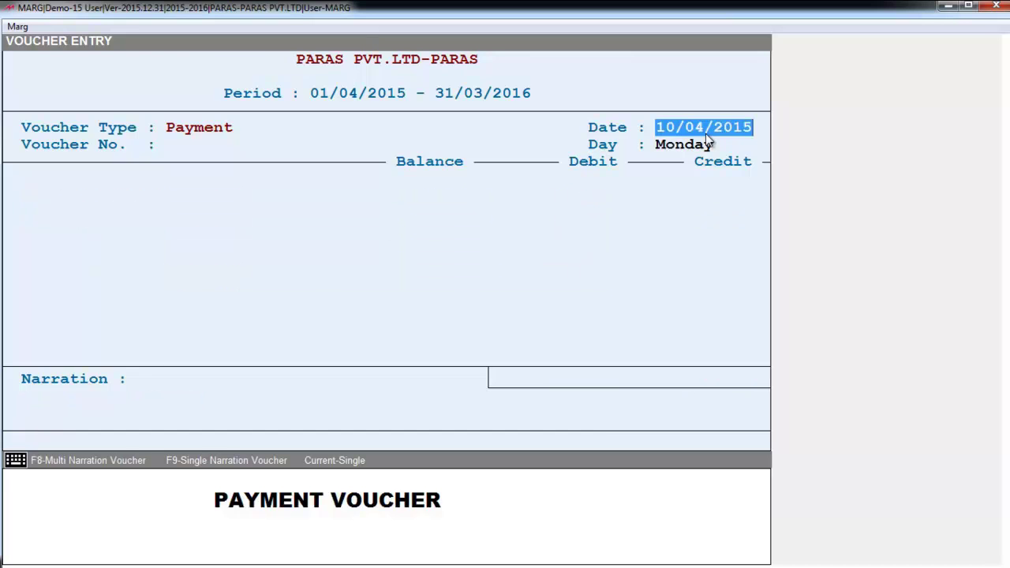
{"action": "key", "text": "Escape"}
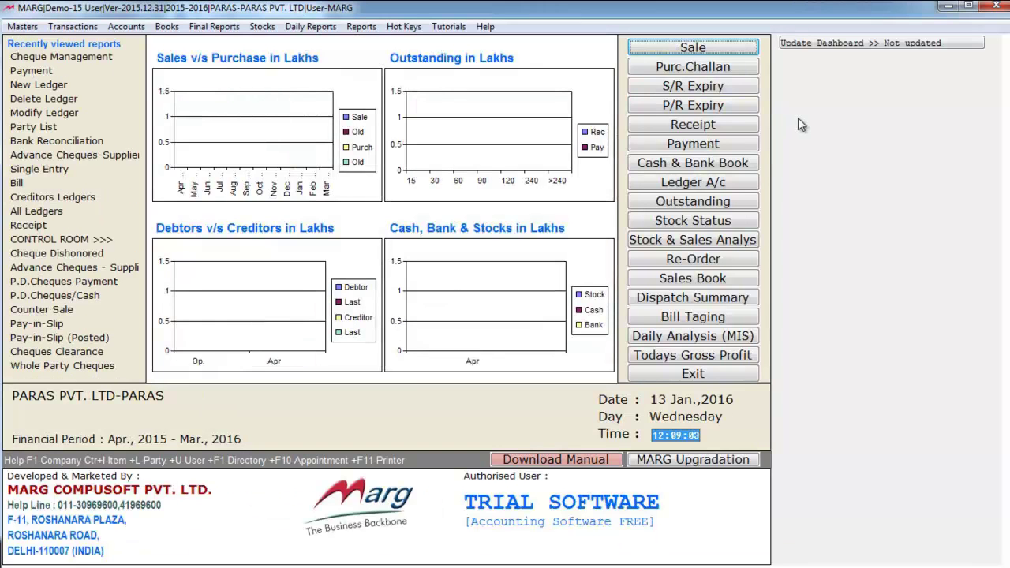
Step: Open Cheque Management to review the cheque status of the HDFC bank
{"action": "key", "text": "alt+b"}
{"action": "key", "text": "Up"}
{"action": "key", "text": "Up"}
{"action": "key", "text": "Up"}
{"action": "key", "text": "Return"}
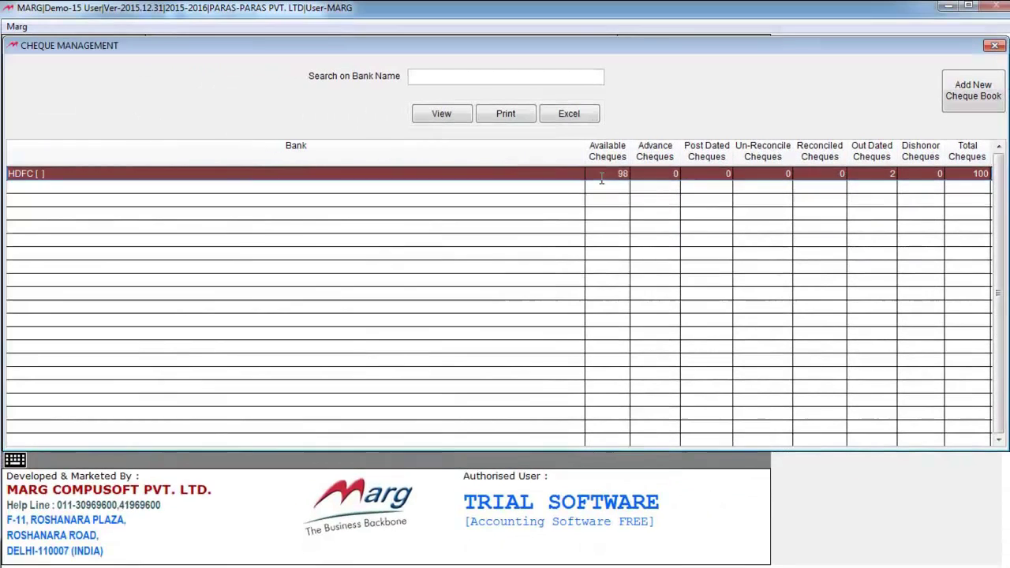
{"action": "key", "text": "Return"}
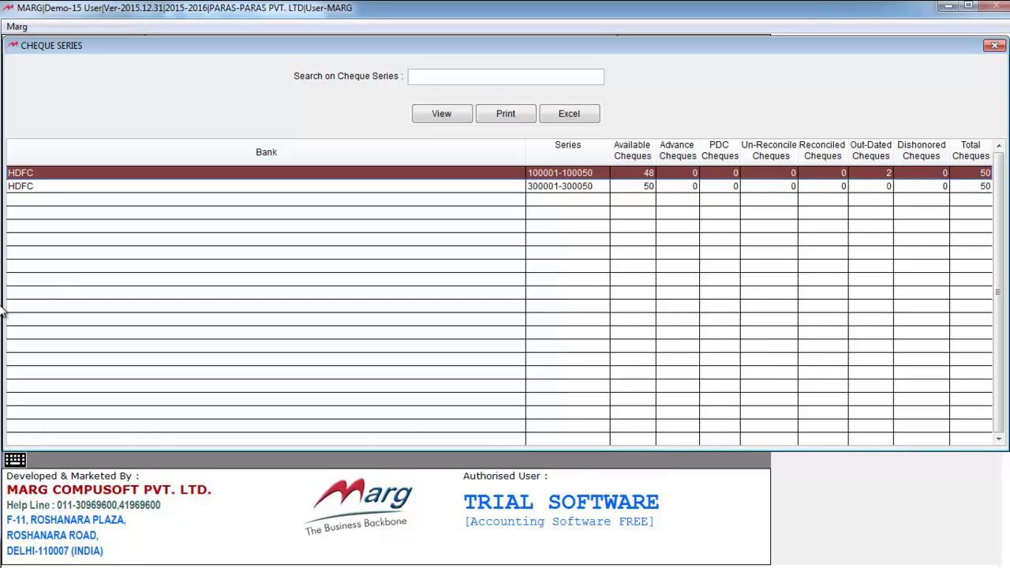
{"action": "key", "text": "Return"}
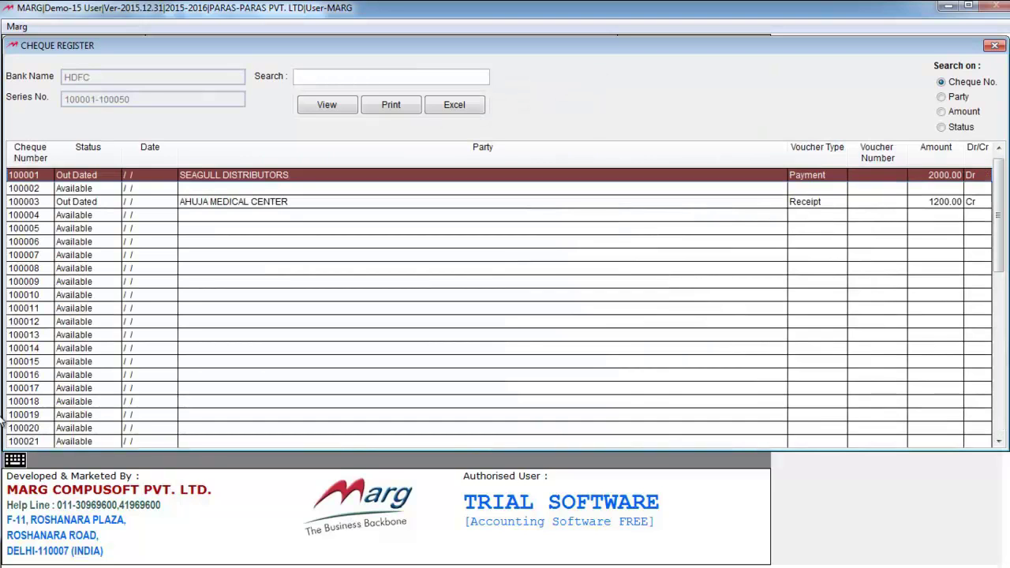
{"action": "key", "text": "Down"}
{"action": "key", "text": "Down"}
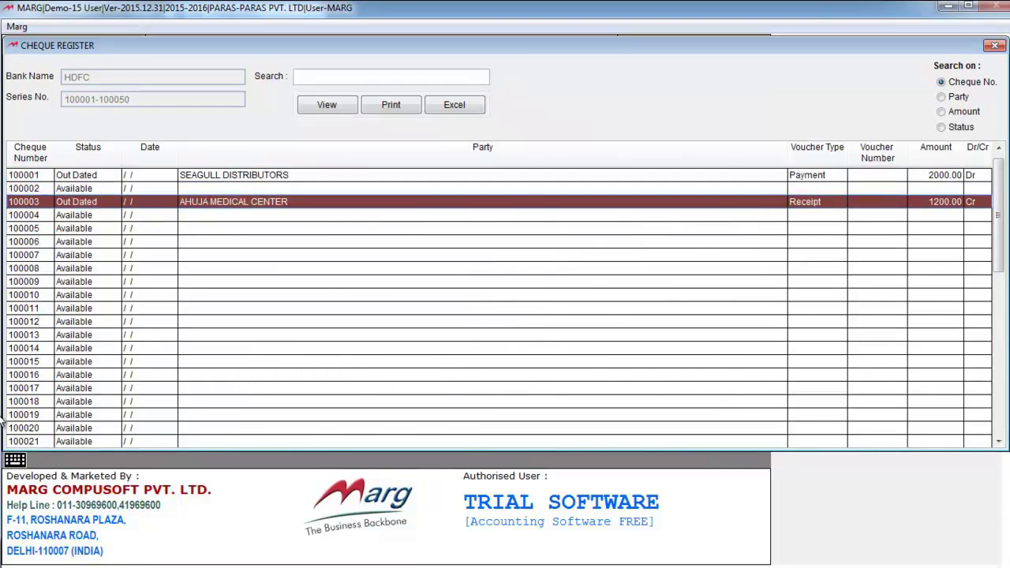
{"action": "key", "text": "Up"}
{"action": "key", "text": "Up"}
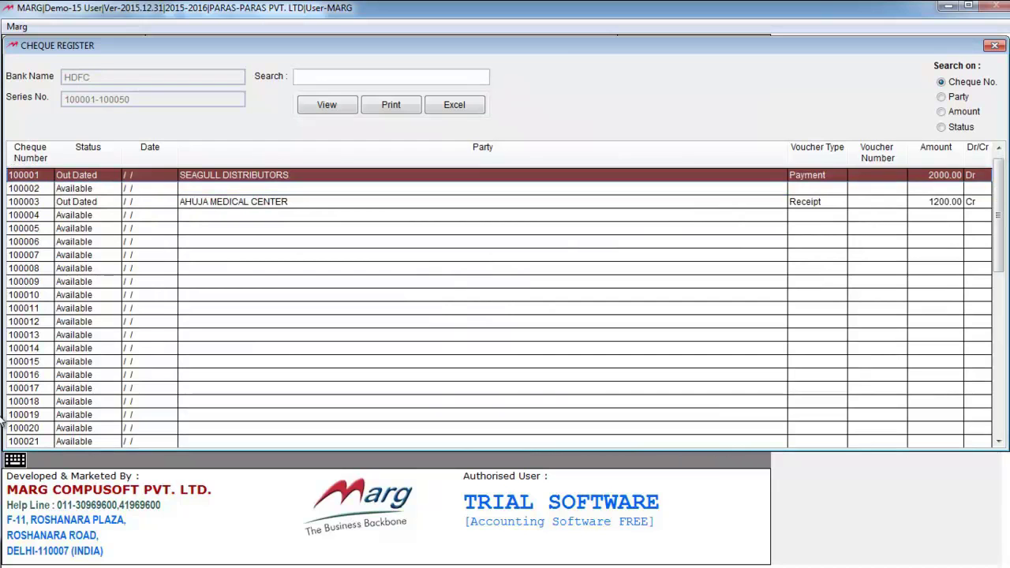
Step: Search the cheque register by cheque number for 100001, and clear the search
{"action": "left_click", "coordinate": [956, 87]}
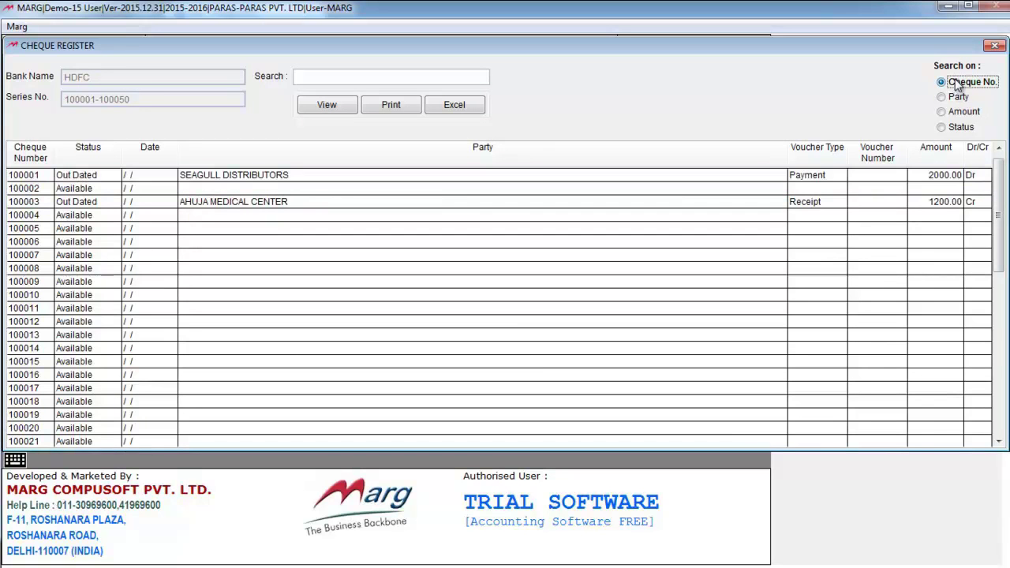
{"action": "left_click", "coordinate": [375, 73]}
{"action": "type", "text": "100001"}
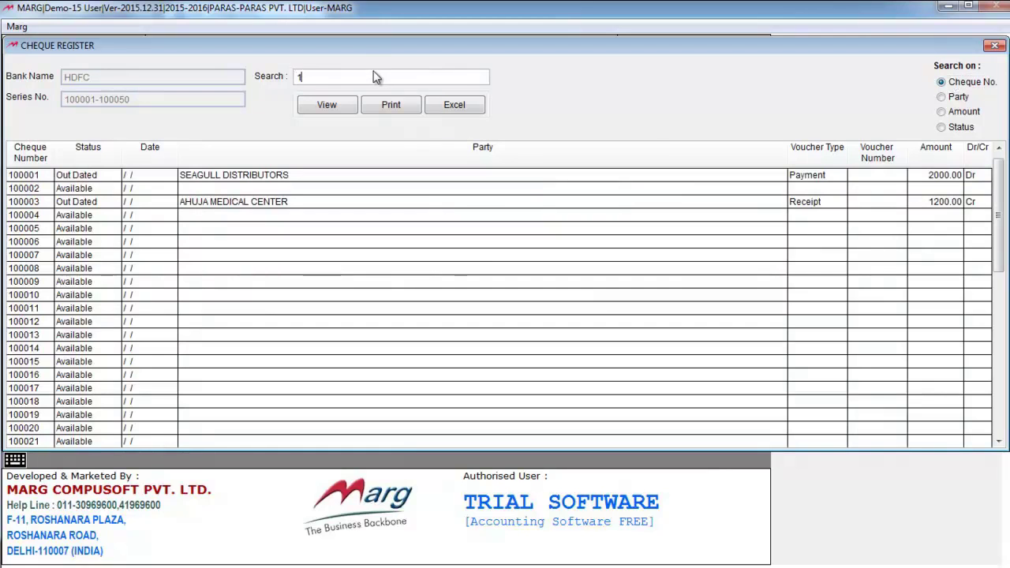
{"action": "key", "text": "BackSpace"}
{"action": "key", "text": "BackSpace"}
{"action": "key", "text": "BackSpace"}
{"action": "key", "text": "BackSpace"}
{"action": "key", "text": "BackSpace"}
{"action": "key", "text": "BackSpace"}
Step: Search the cheque register by party for "ahuja", and clear the search
{"action": "left_click", "coordinate": [955, 98]}
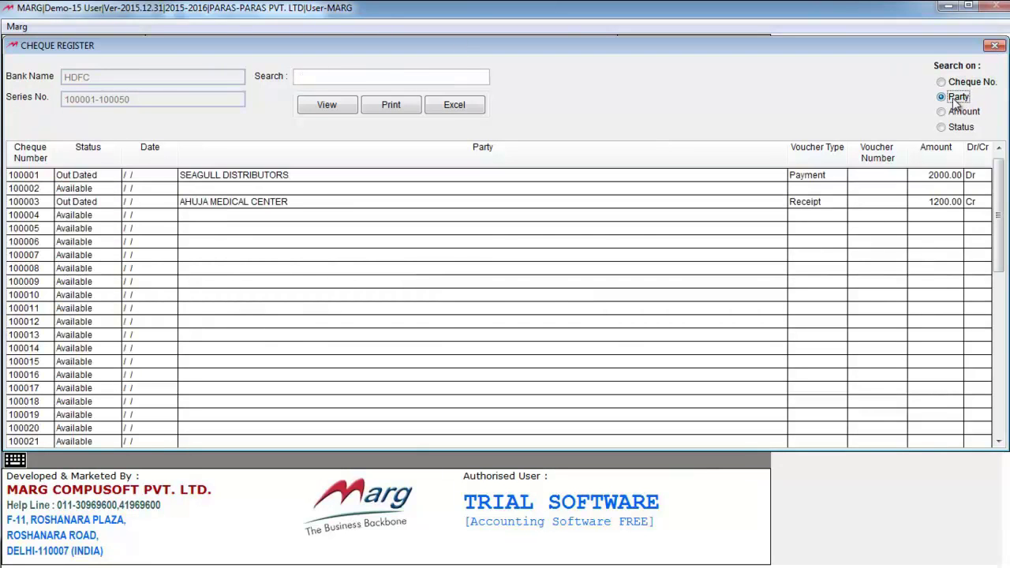
{"action": "left_click", "coordinate": [417, 76]}
{"action": "type", "text": "ahuja"}
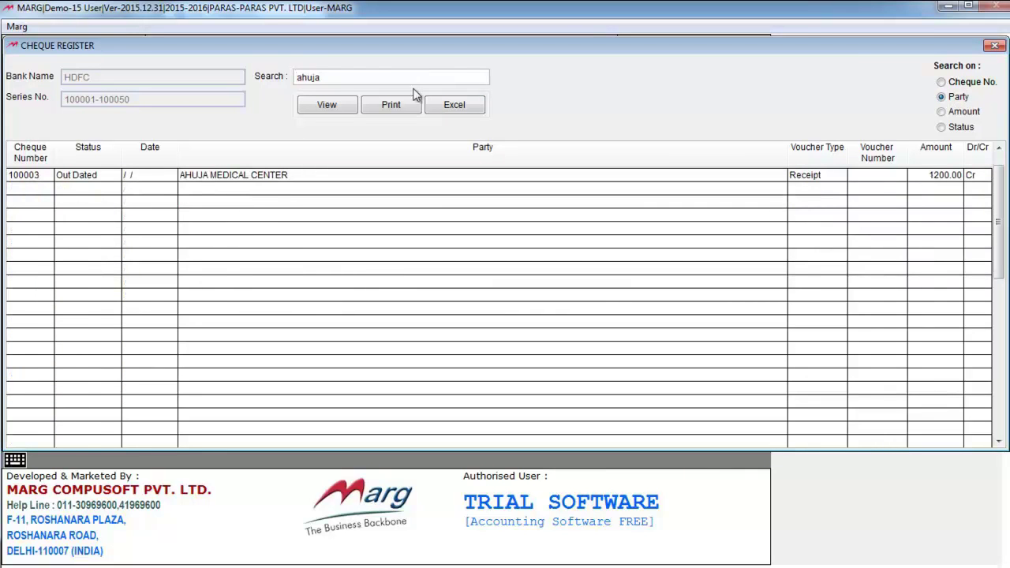
{"action": "key", "text": "BackSpace"}
{"action": "key", "text": "BackSpace"}
{"action": "key", "text": "BackSpace"}
{"action": "key", "text": "BackSpace"}
{"action": "key", "text": "BackSpace"}
Step: Search the cheque register by amount for 2000, and clear the search
{"action": "left_click", "coordinate": [954, 116]}
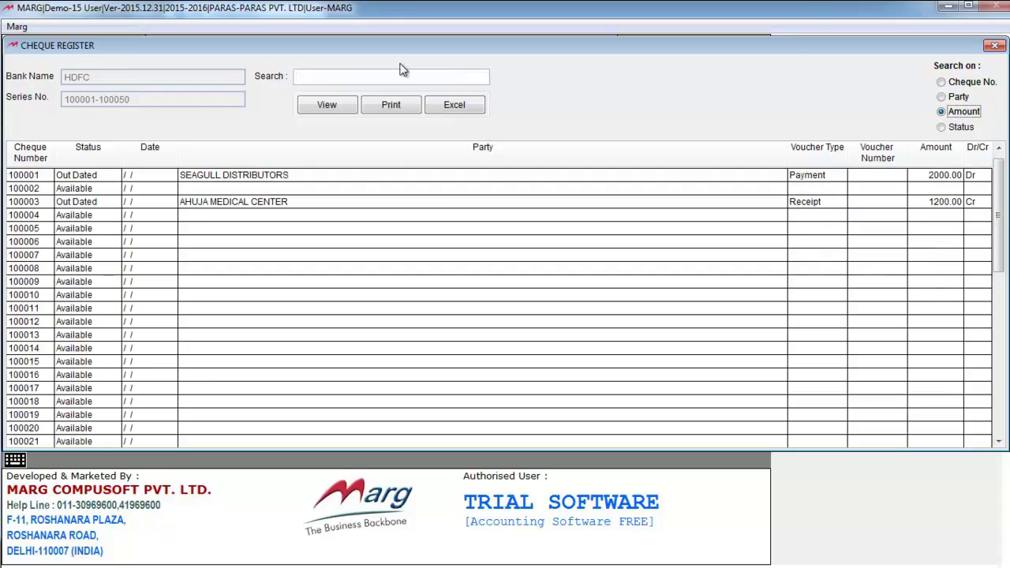
{"action": "left_click", "coordinate": [381, 75]}
{"action": "type", "text": "2000"}
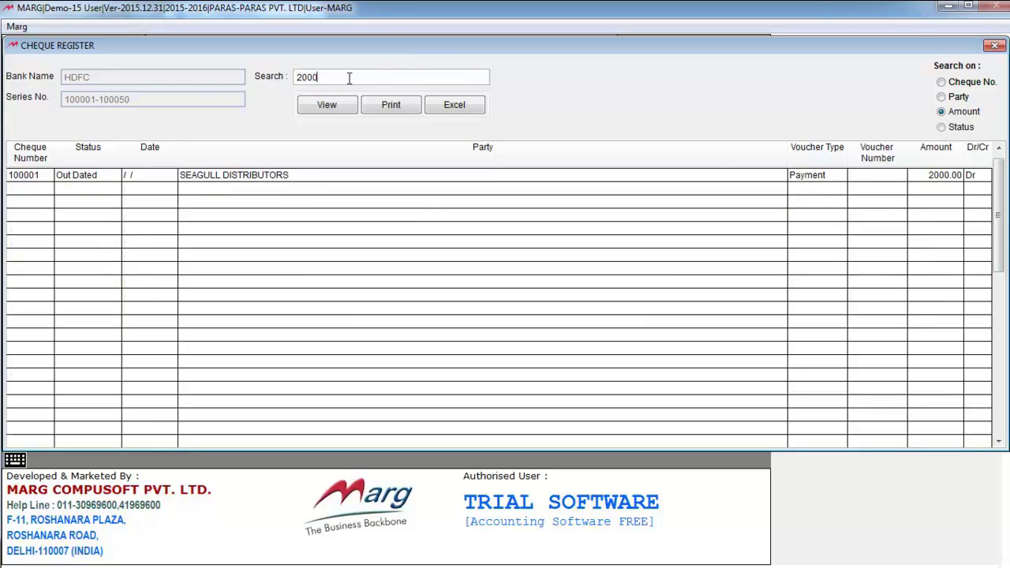
{"action": "left_click_drag", "start_coordinate": [349, 79], "coordinate": [295, 77]}
{"action": "key", "text": "BackSpace"}
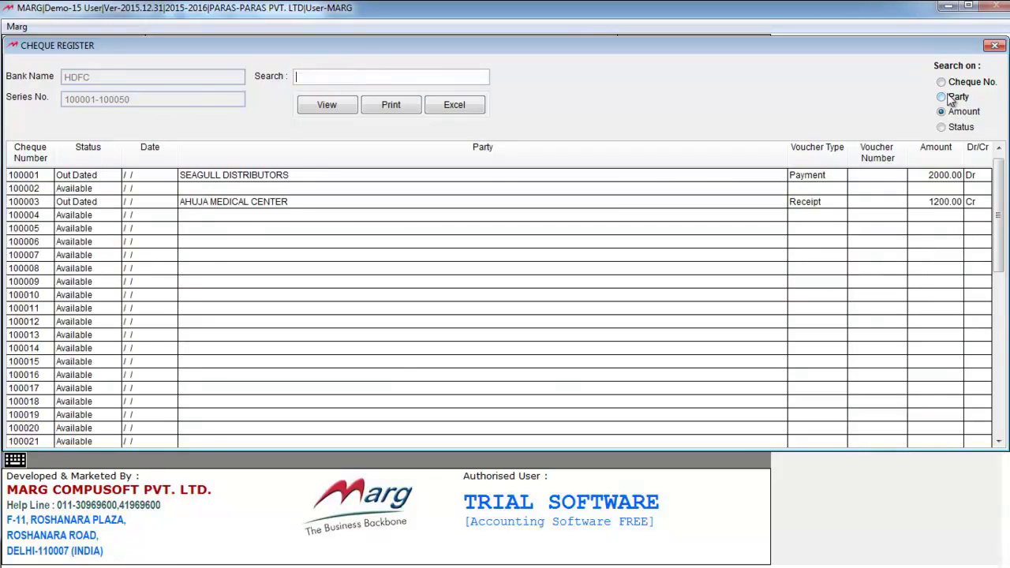
Step: Search the cheque register by status for "out", and clear the search
{"action": "left_click", "coordinate": [959, 127]}
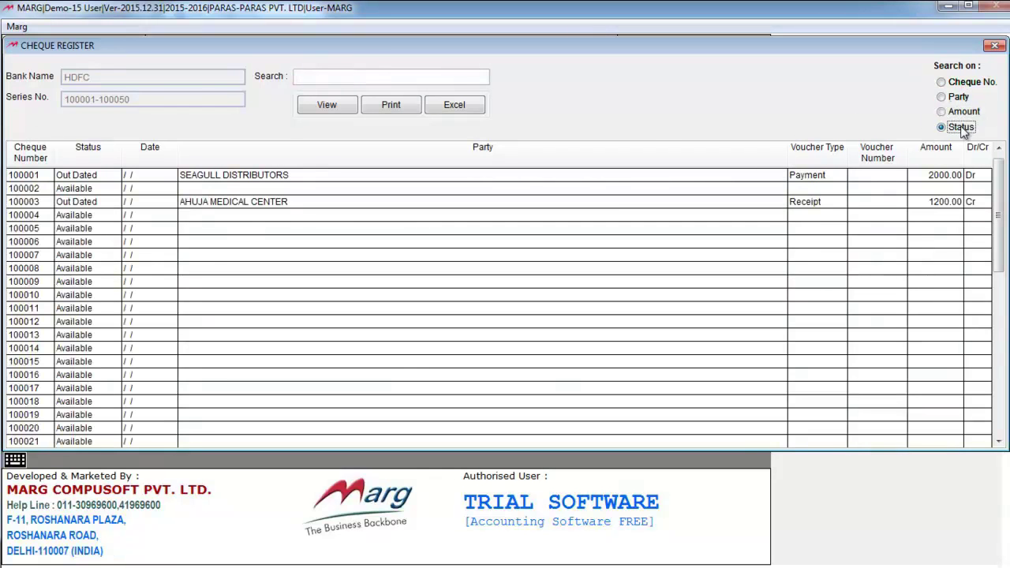
{"action": "left_click", "coordinate": [430, 82]}
{"action": "type", "text": "out date"}
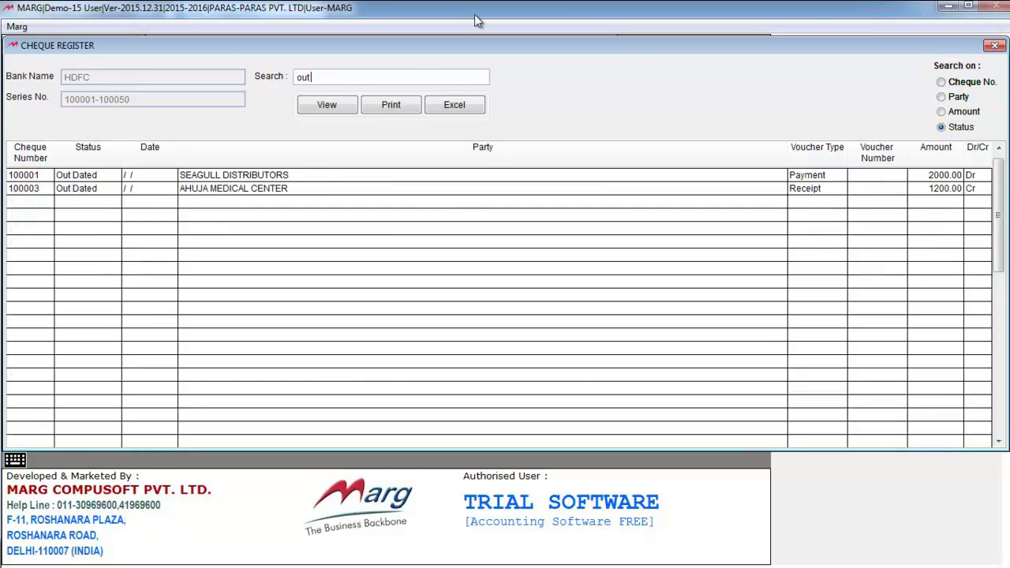
{"action": "key", "text": "Escape"}
Step: Close the cheque register, the cheque series list and Cheque Management, confirming each exit
{"action": "key", "text": "Escape"}
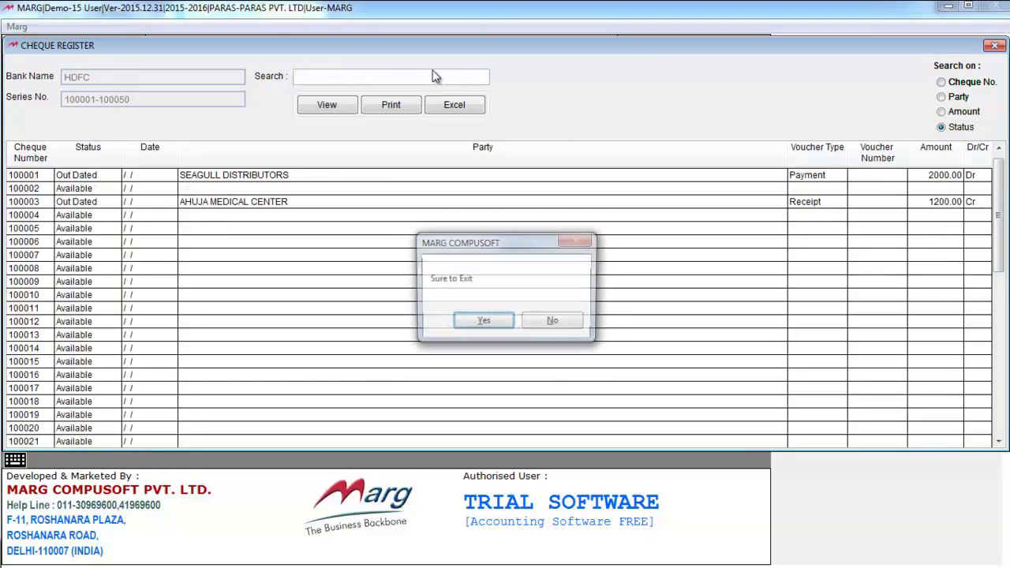
{"action": "key", "text": "Return"}
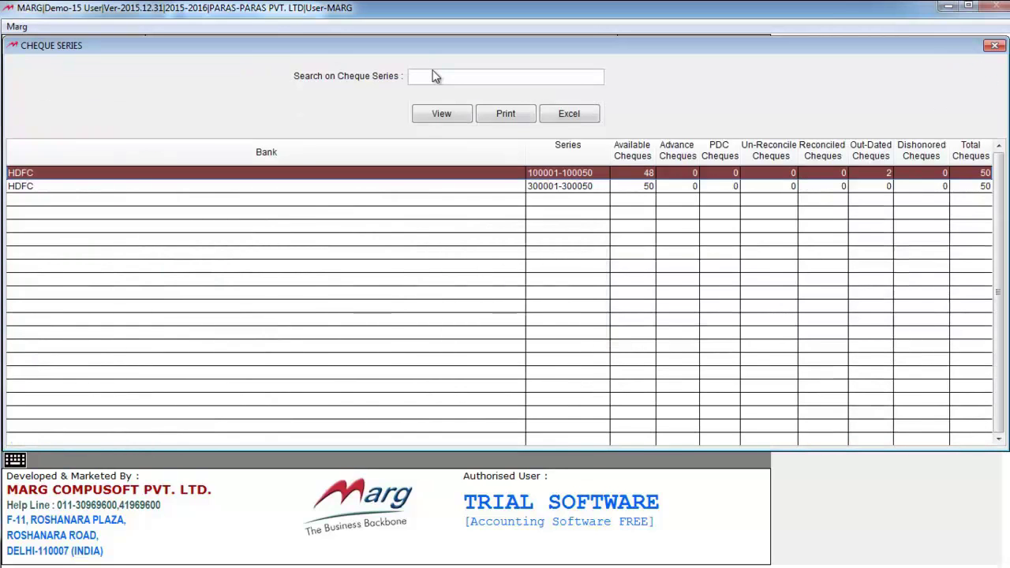
{"action": "key", "text": "Escape"}
{"action": "key", "text": "Return"}
{"action": "key", "text": "Escape"}
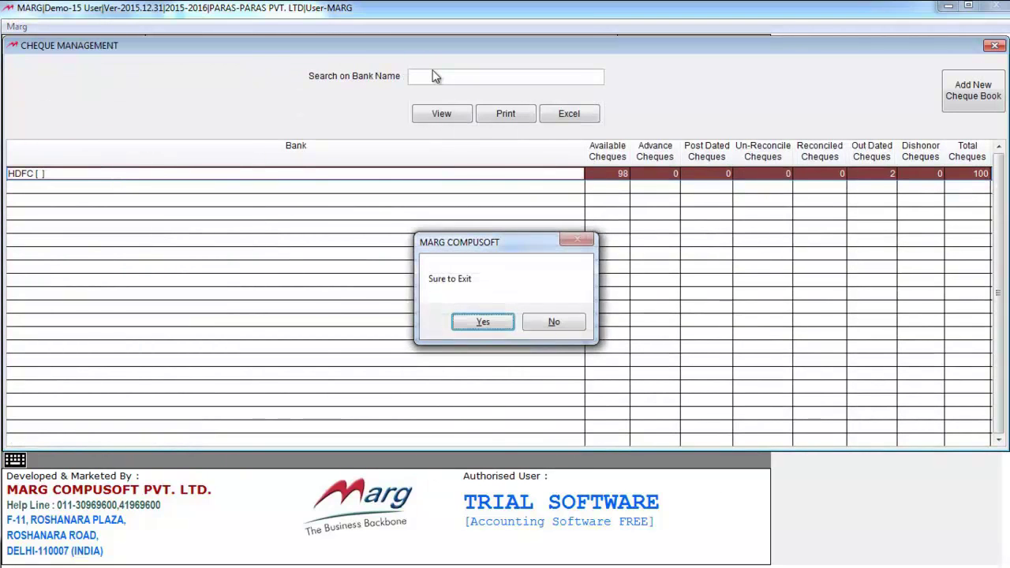
{"action": "key", "text": "Return"}
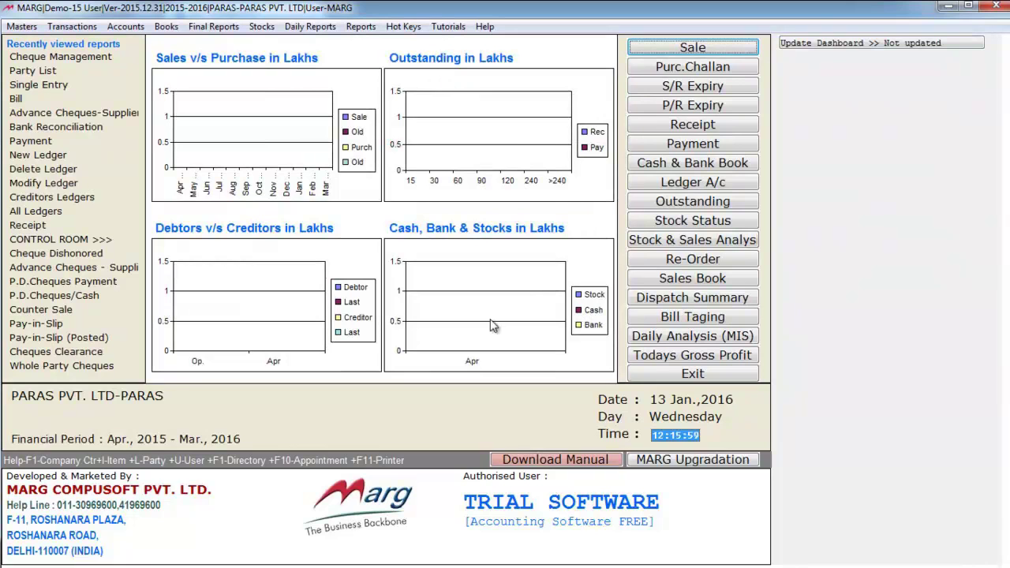